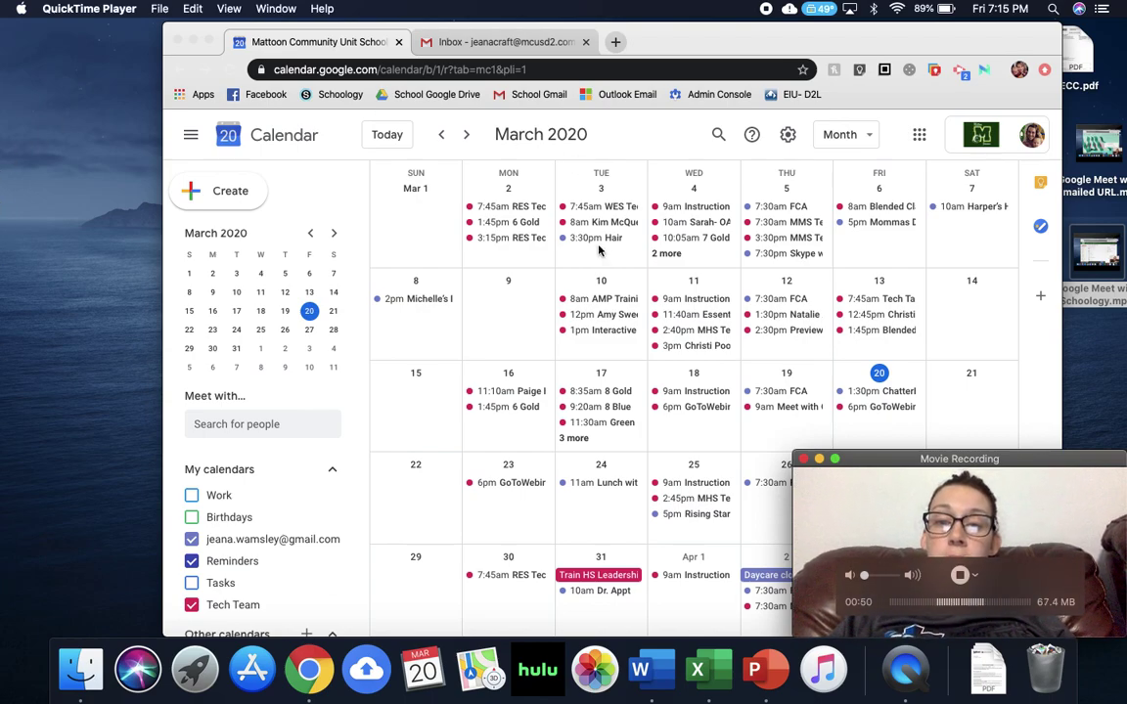
click(921, 139)
click(921, 138)
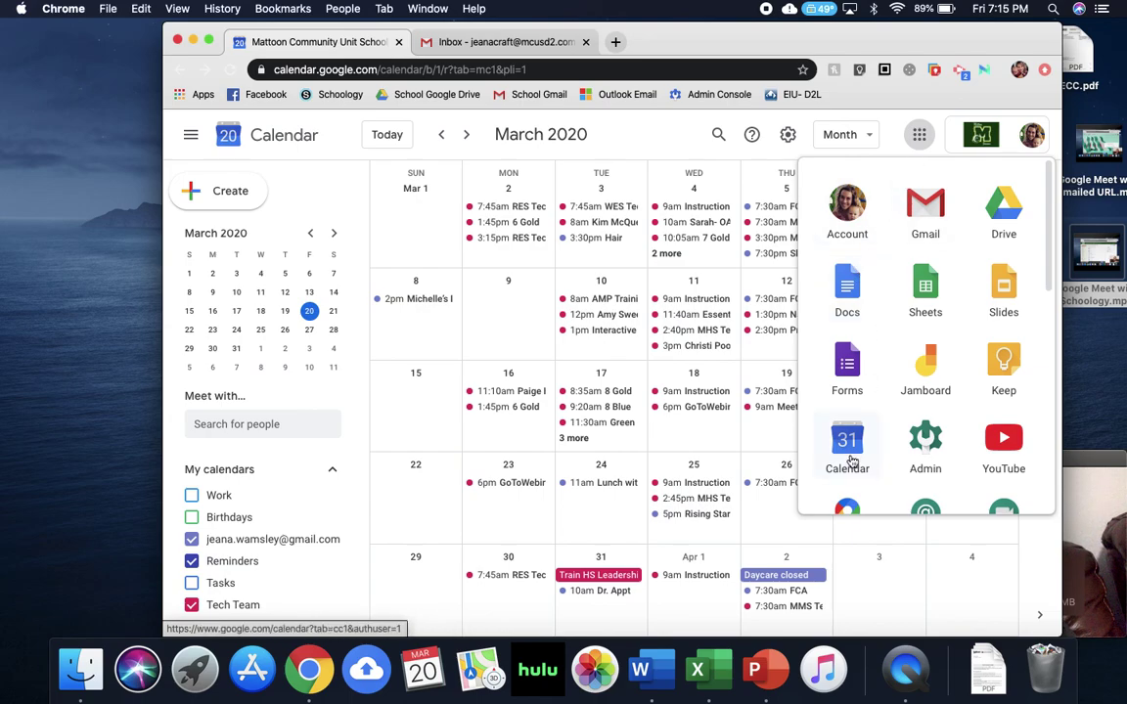
click(921, 138)
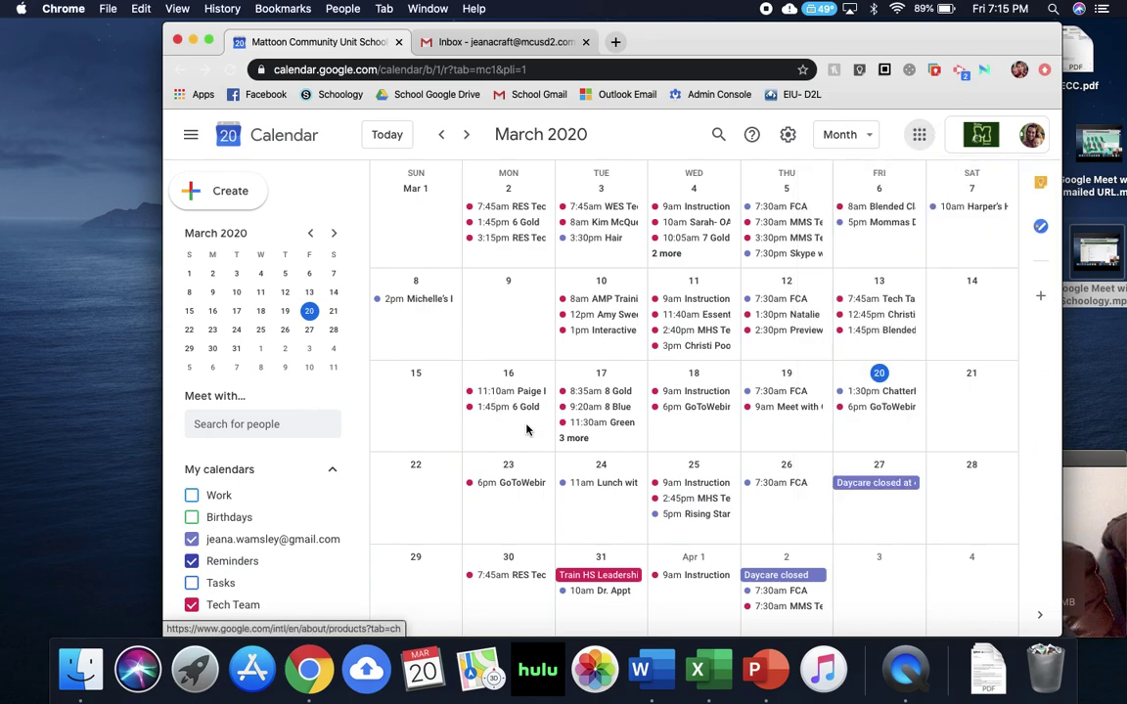
Start a March 23, 2020 event titled Collaboration in the Tech Team calendar.
click(509, 501)
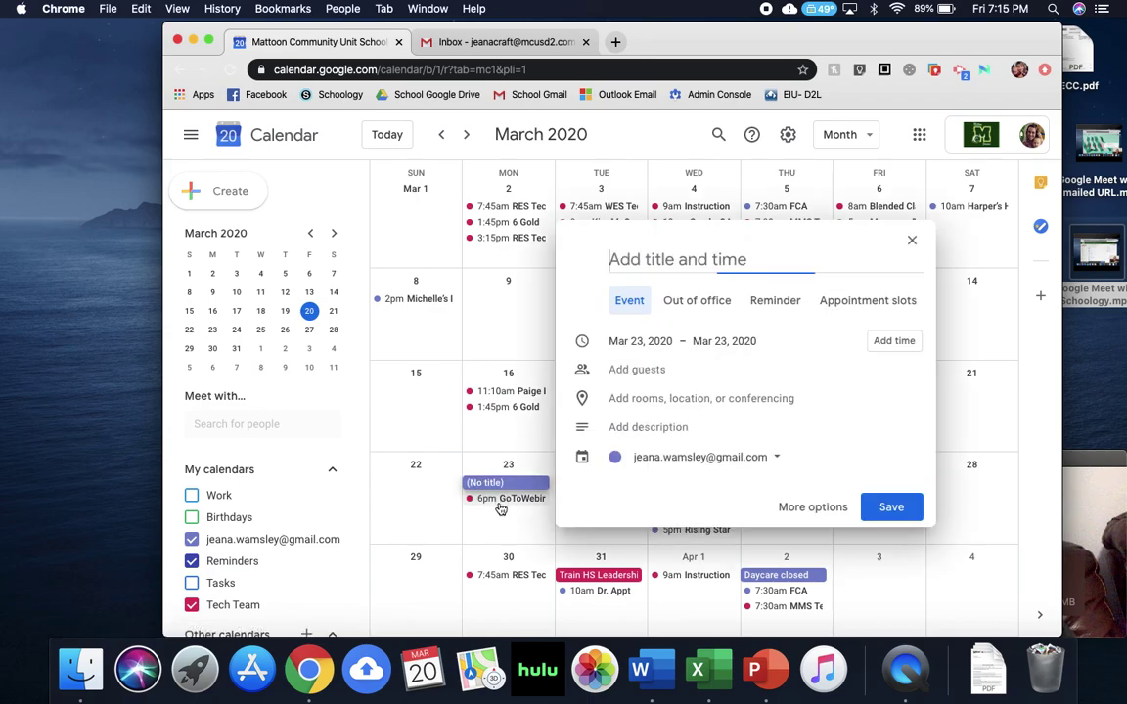
click(661, 464)
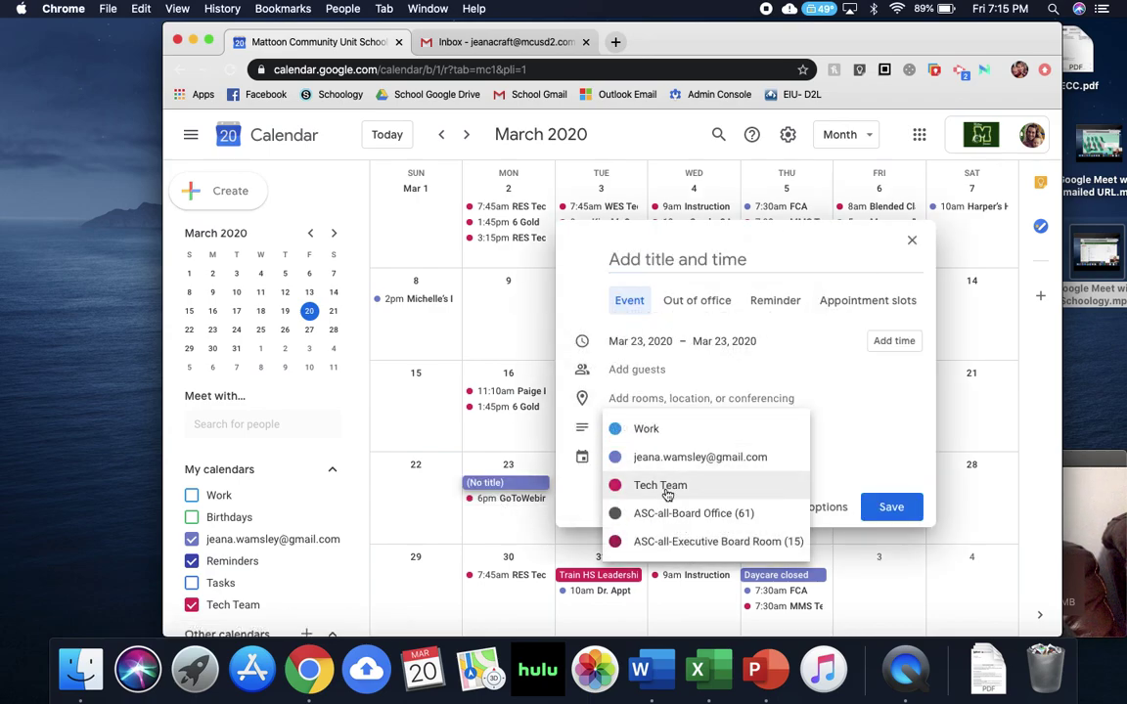
click(667, 494)
click(618, 259)
text(Collaboration)
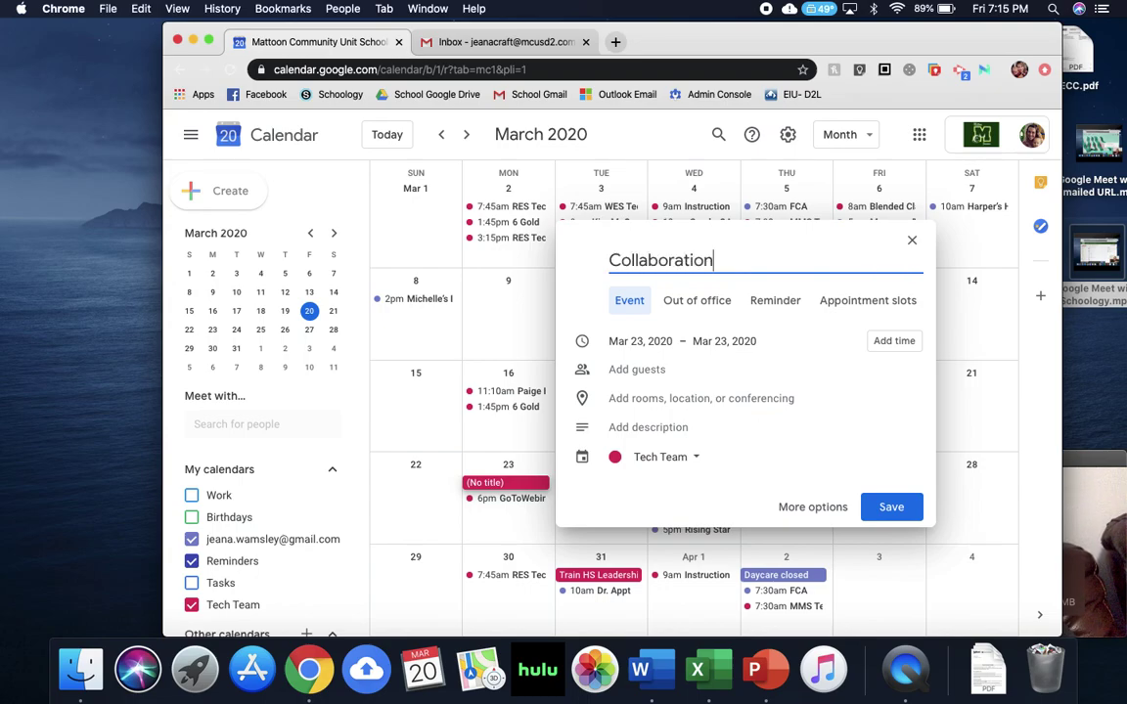
Add a colleague as a guest to the Collaboration event by searching for their first name.
click(659, 370)
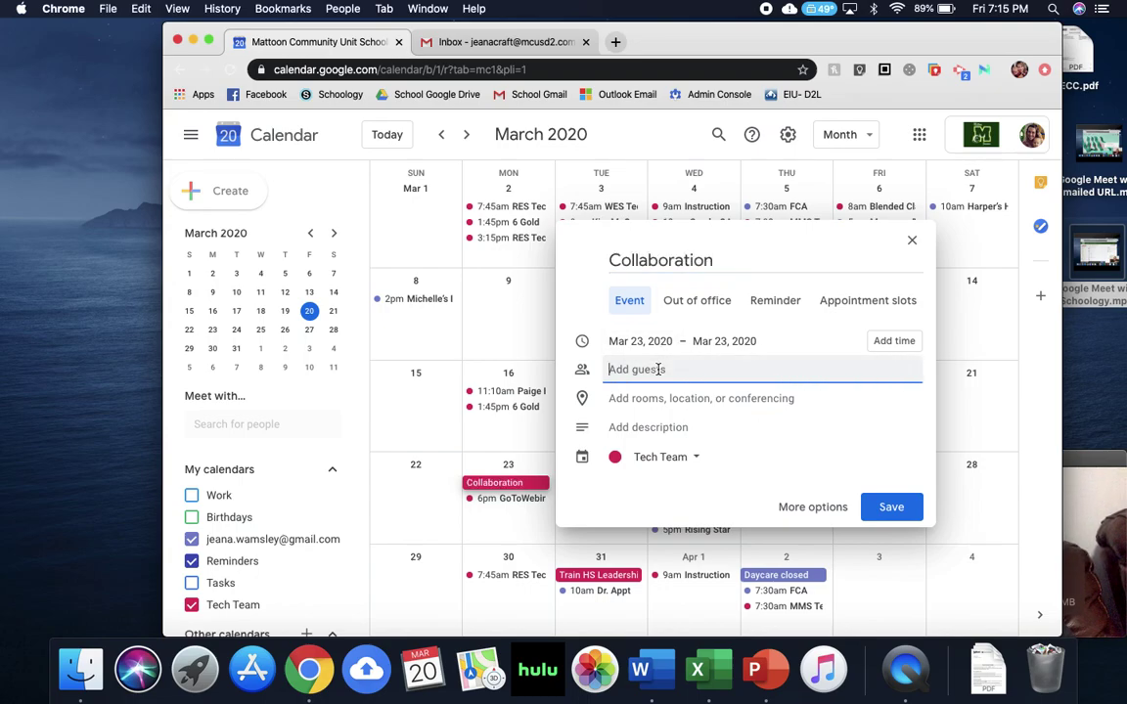
text(amanda)
click(690, 407)
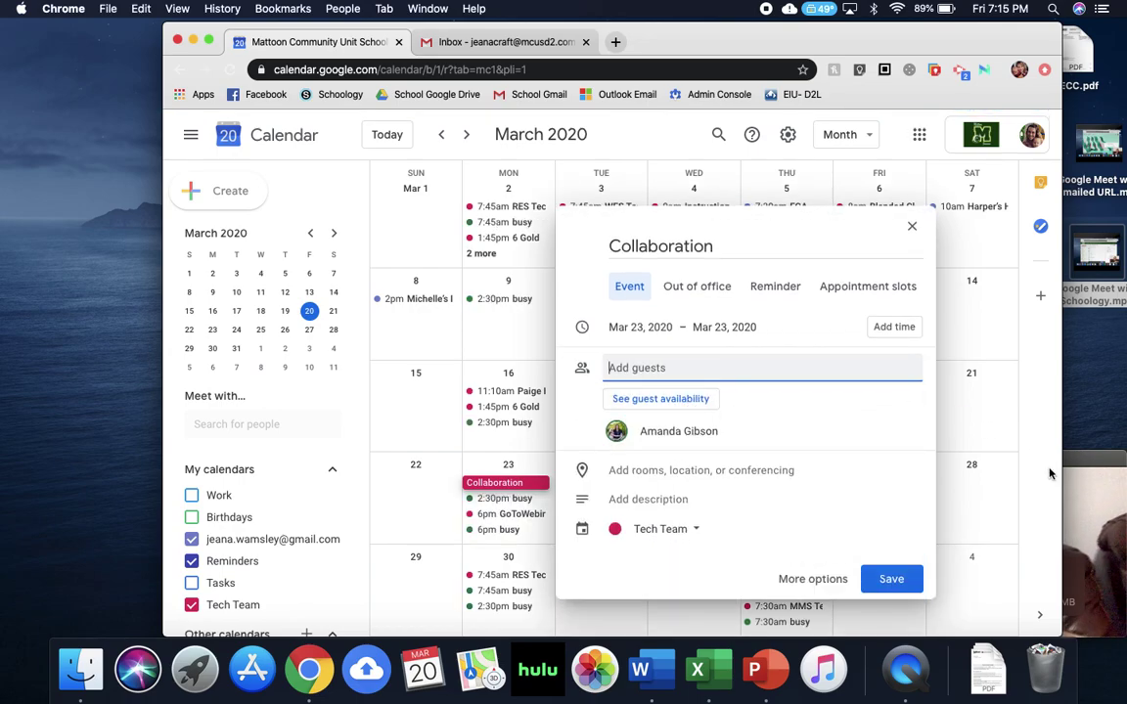
Add a 7:30pm–8:30pm time and Hangouts Meet conferencing to the Collaboration event, and discard the event without saving.
click(895, 329)
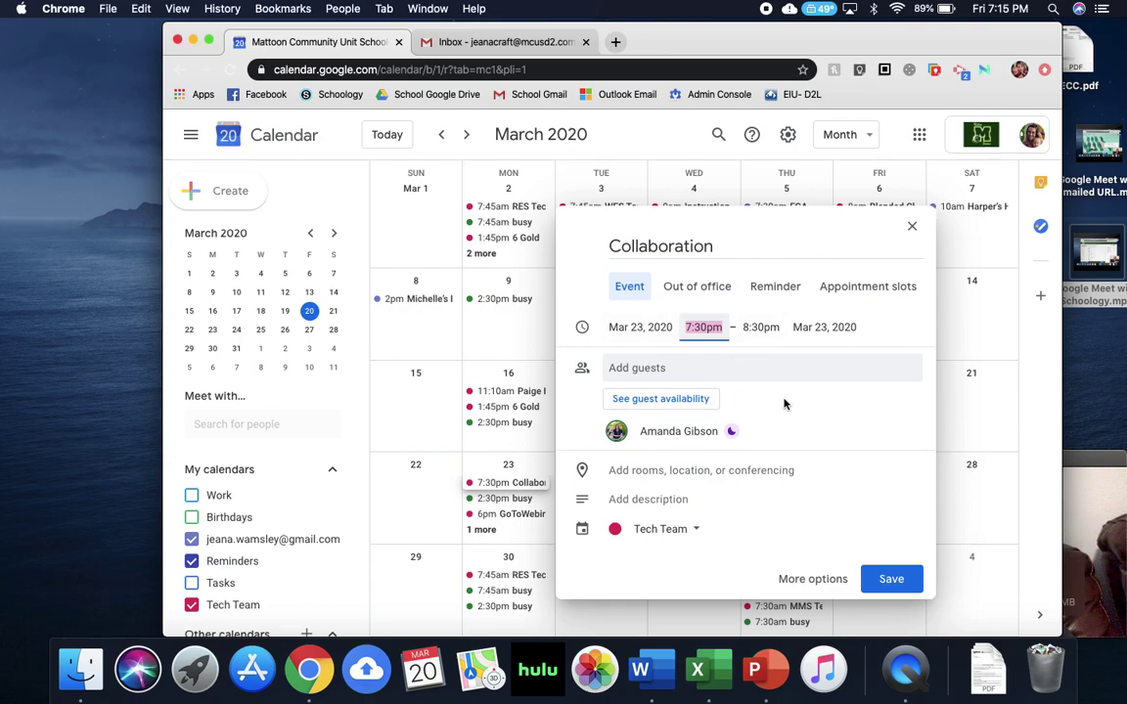
click(660, 478)
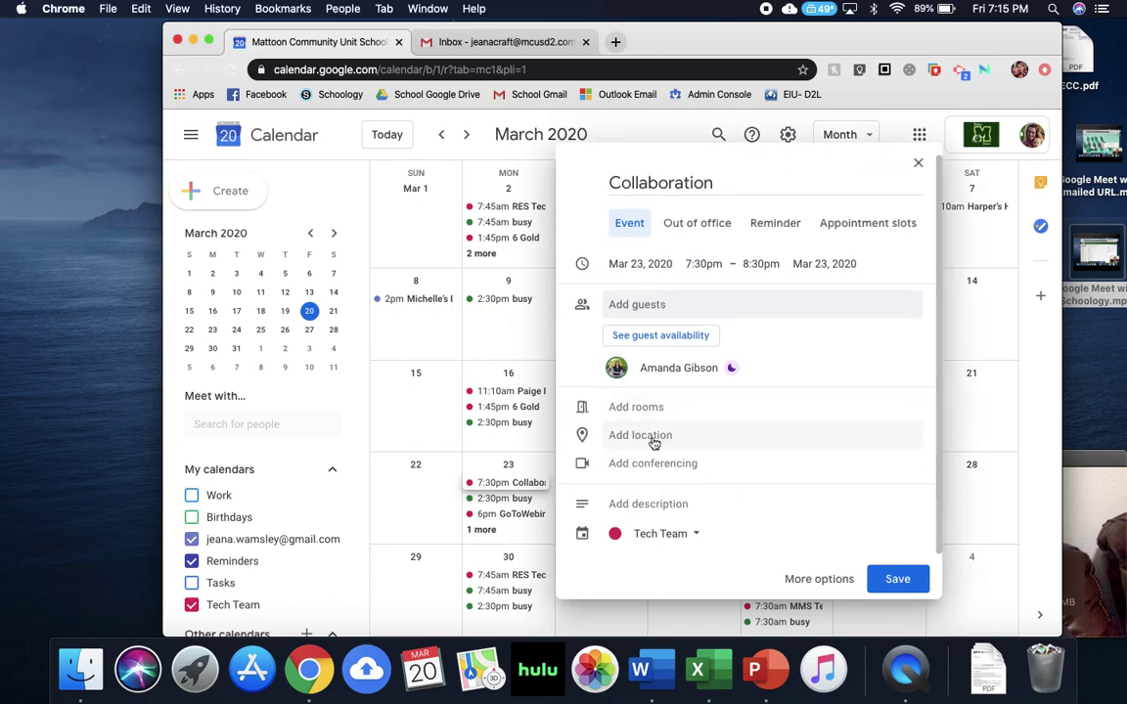
click(661, 466)
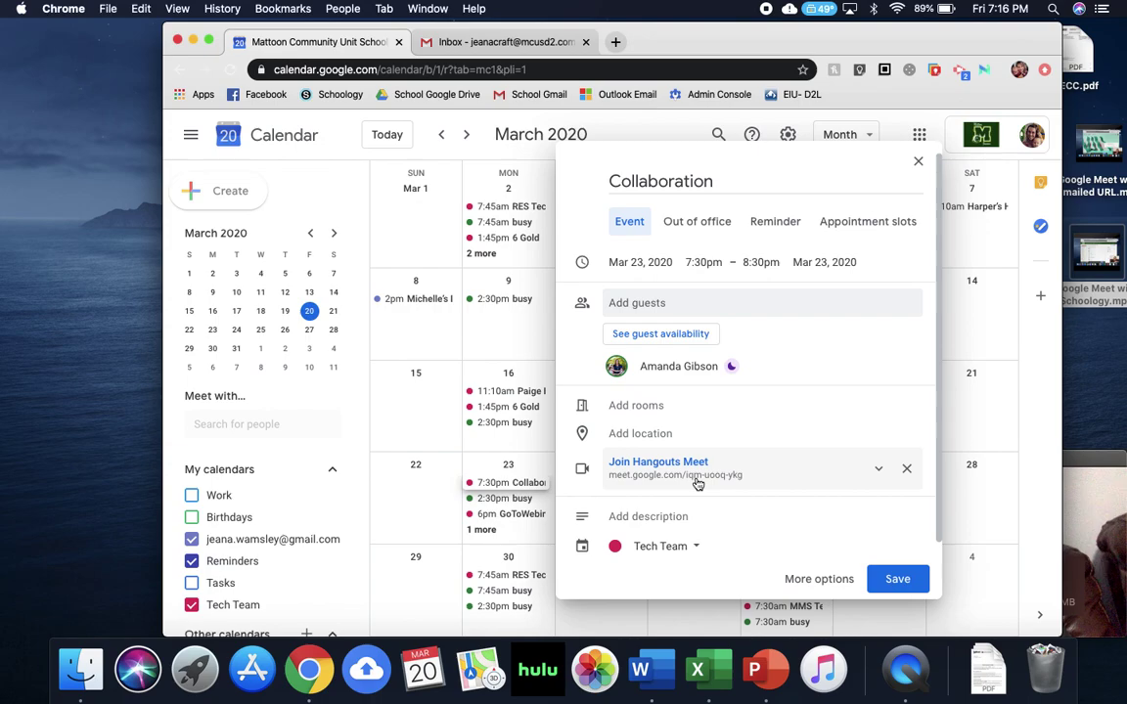
click(918, 162)
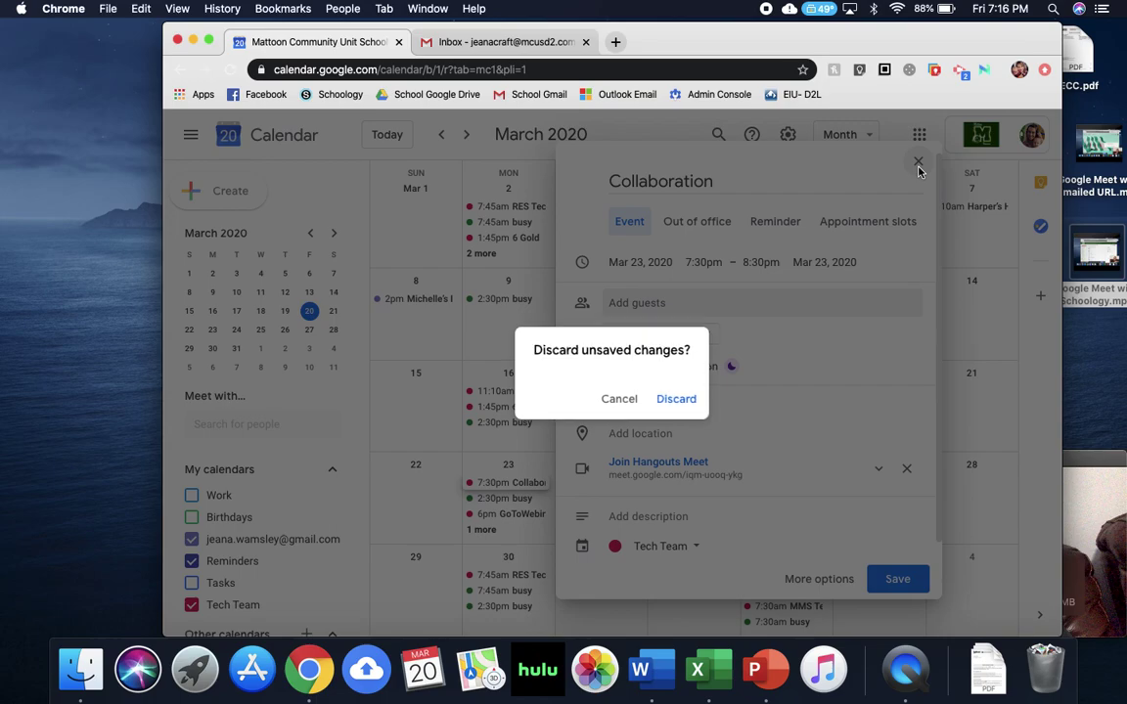
click(677, 400)
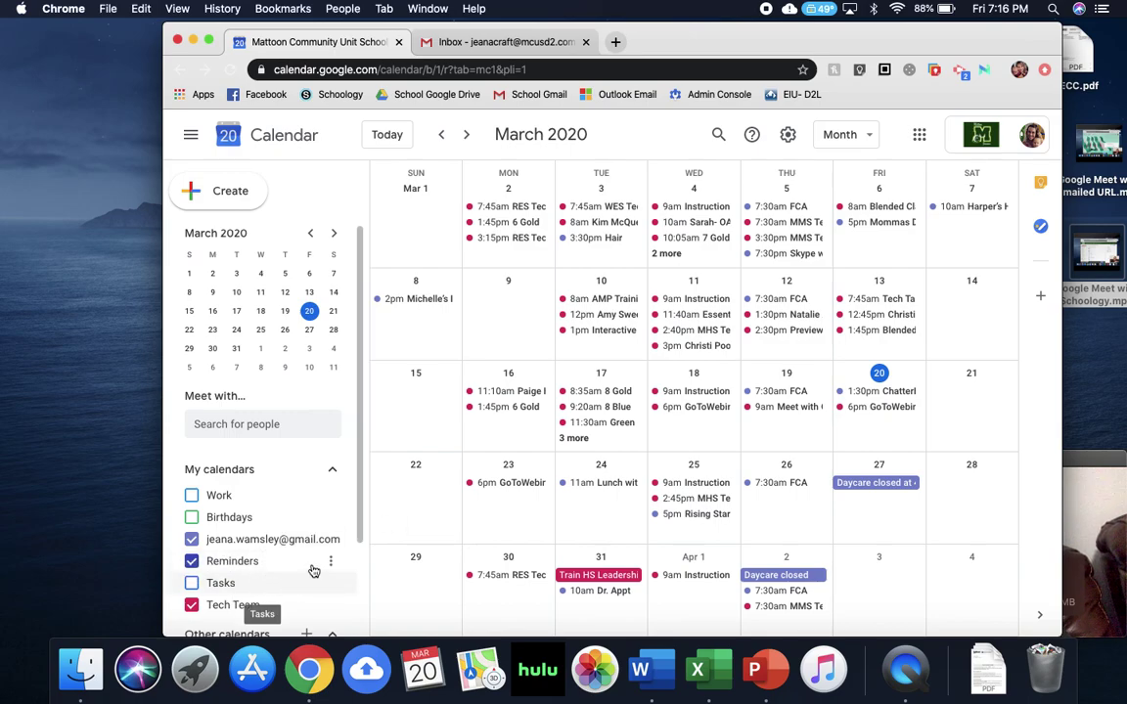
Create a new calendar named School Closure Calendar with the description "A place to get one on one help!".
scroll(315, 571, down, 2)
scroll(316, 571, down, 1)
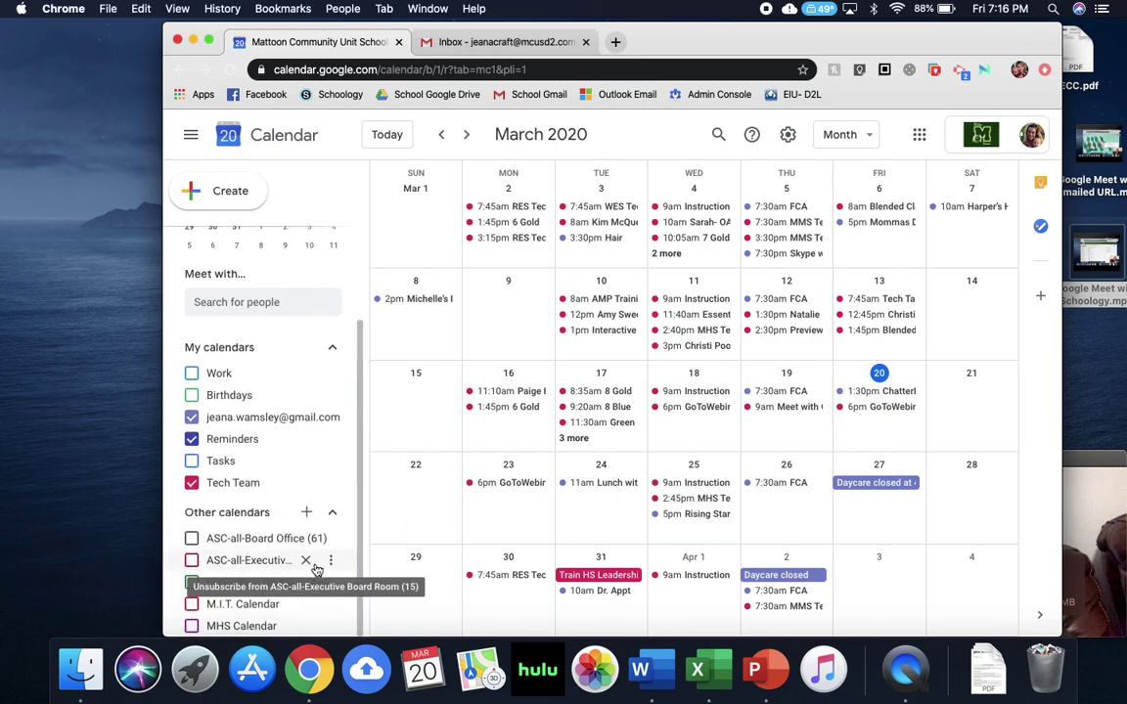
click(306, 513)
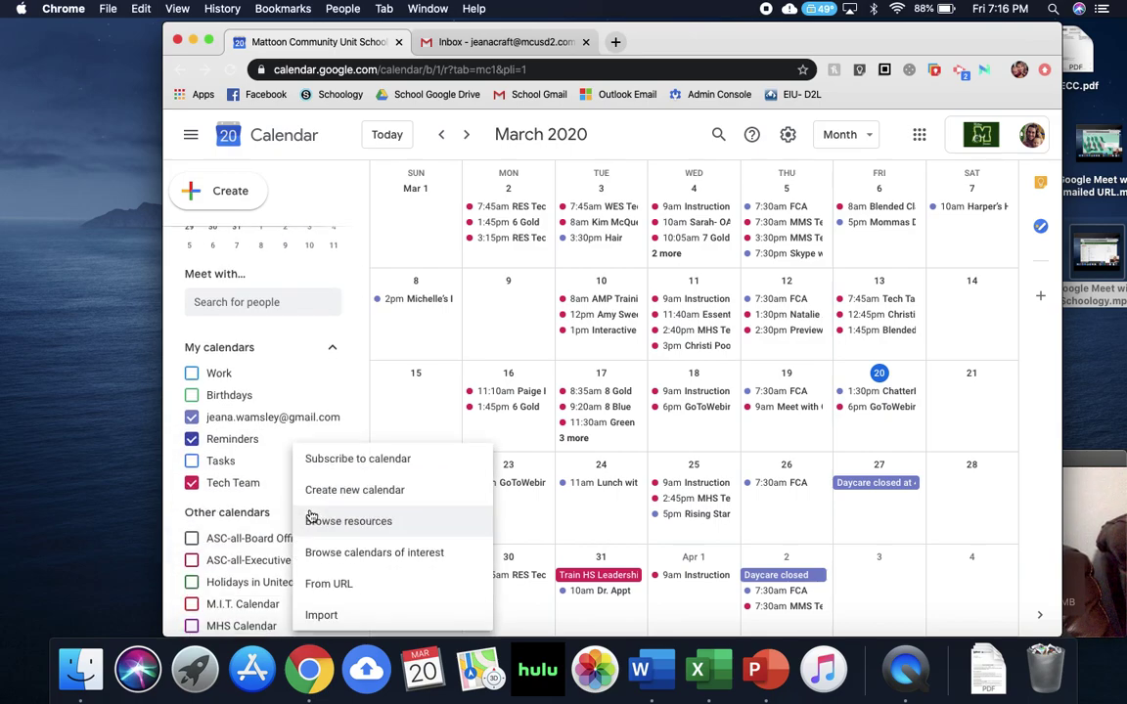
click(364, 497)
text(School Closure Calendar)
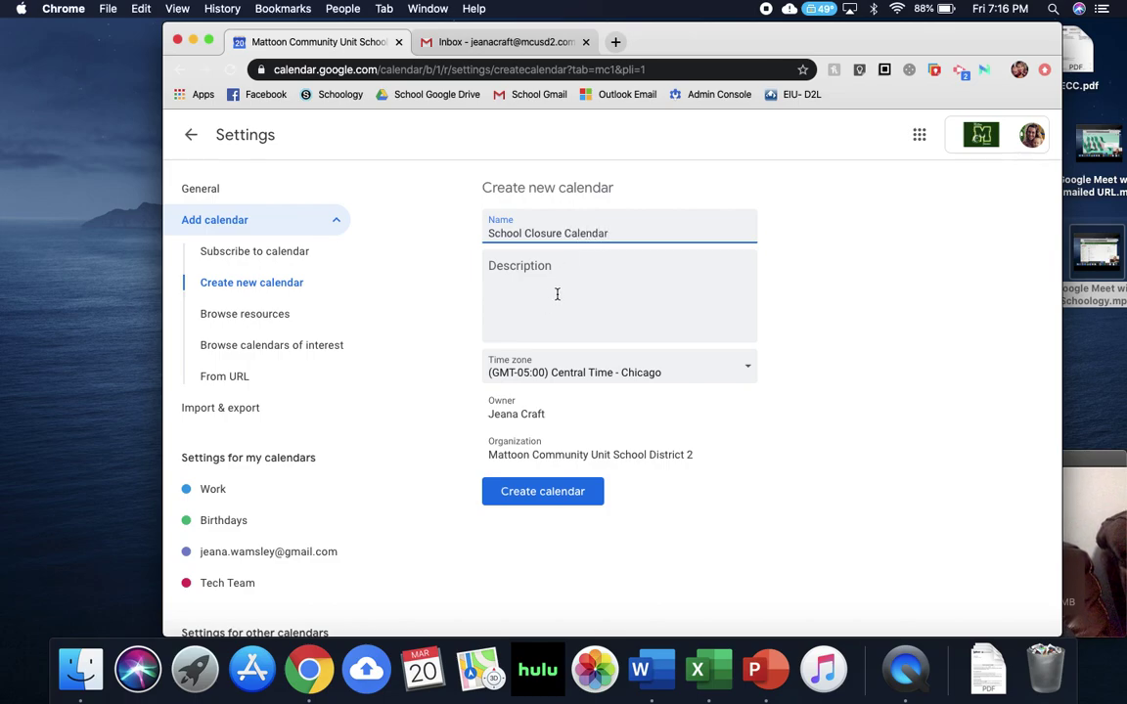
click(557, 294)
text(A place to get one on one help!)
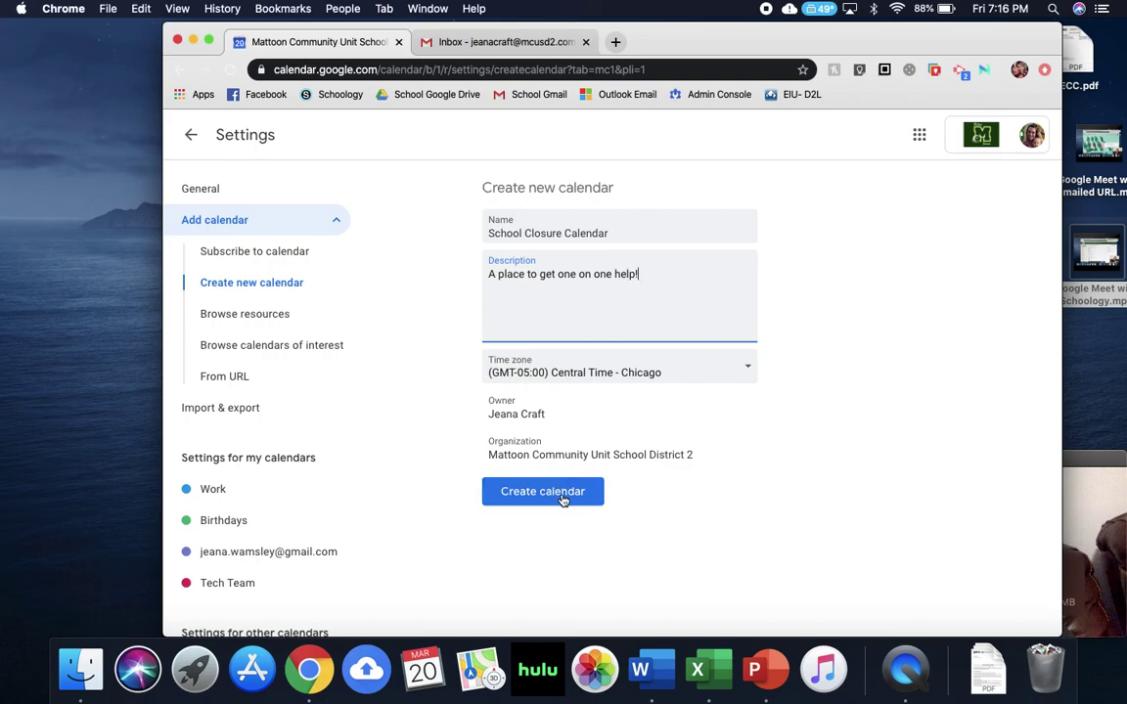
click(563, 500)
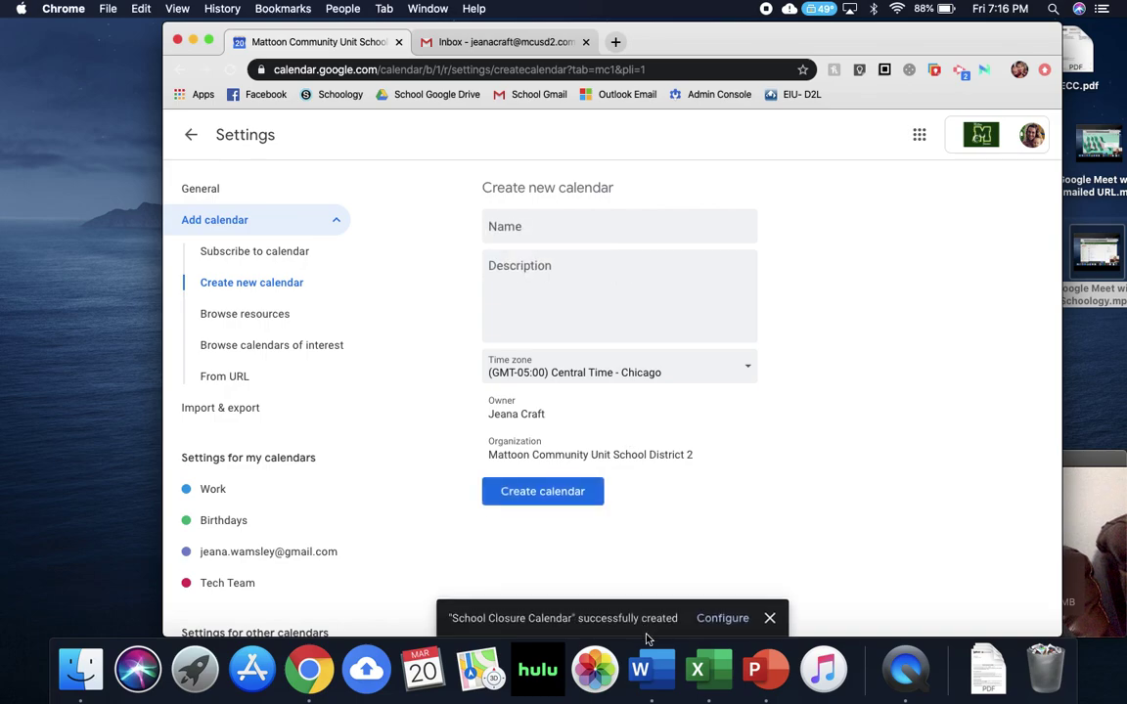
Return to the month view and start a March 23, 2020 entry assigned to the School Closure Calendar.
click(194, 139)
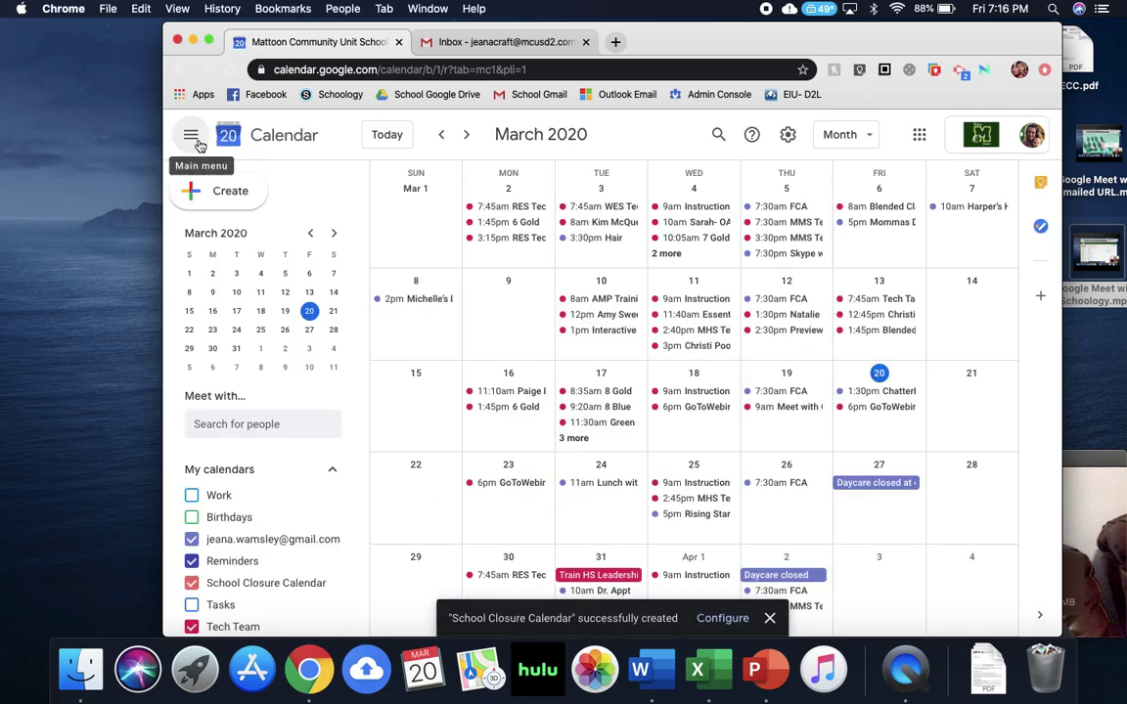
scroll(247, 553, down, 2)
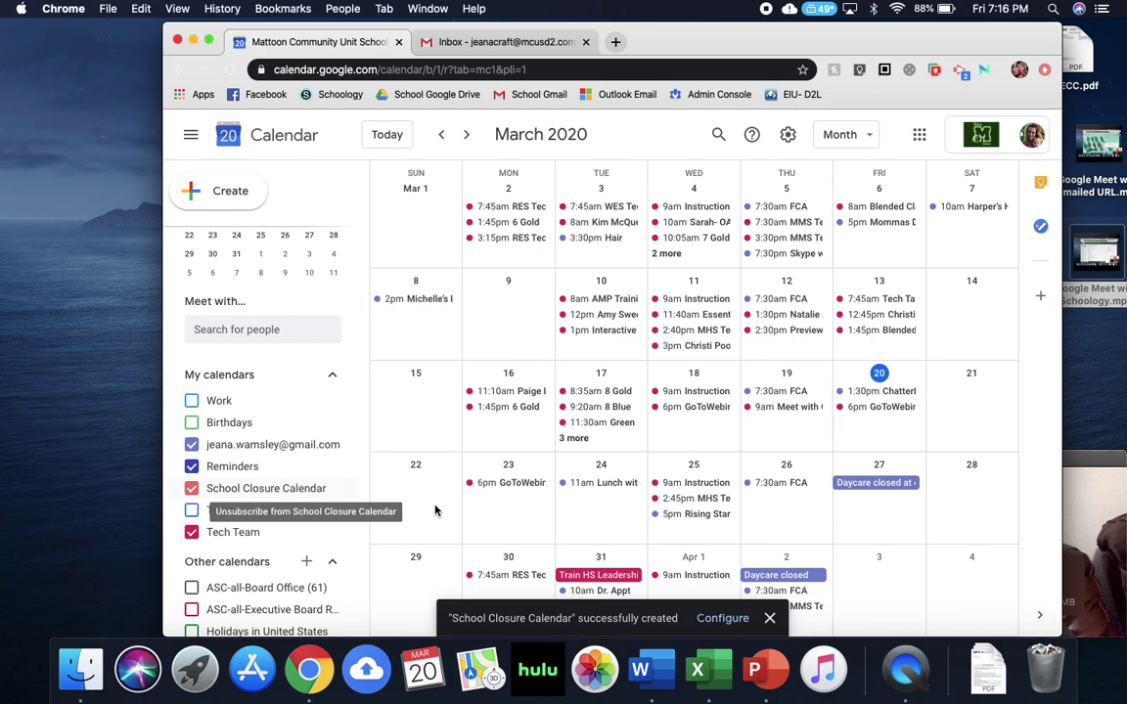
click(516, 514)
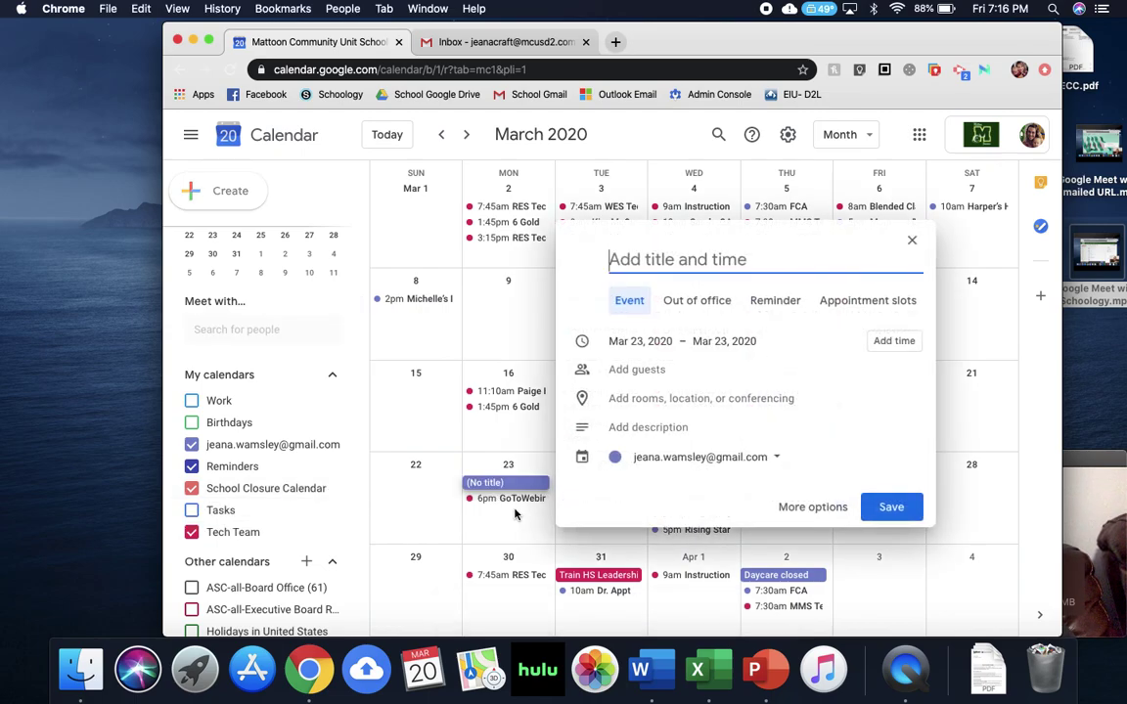
click(692, 468)
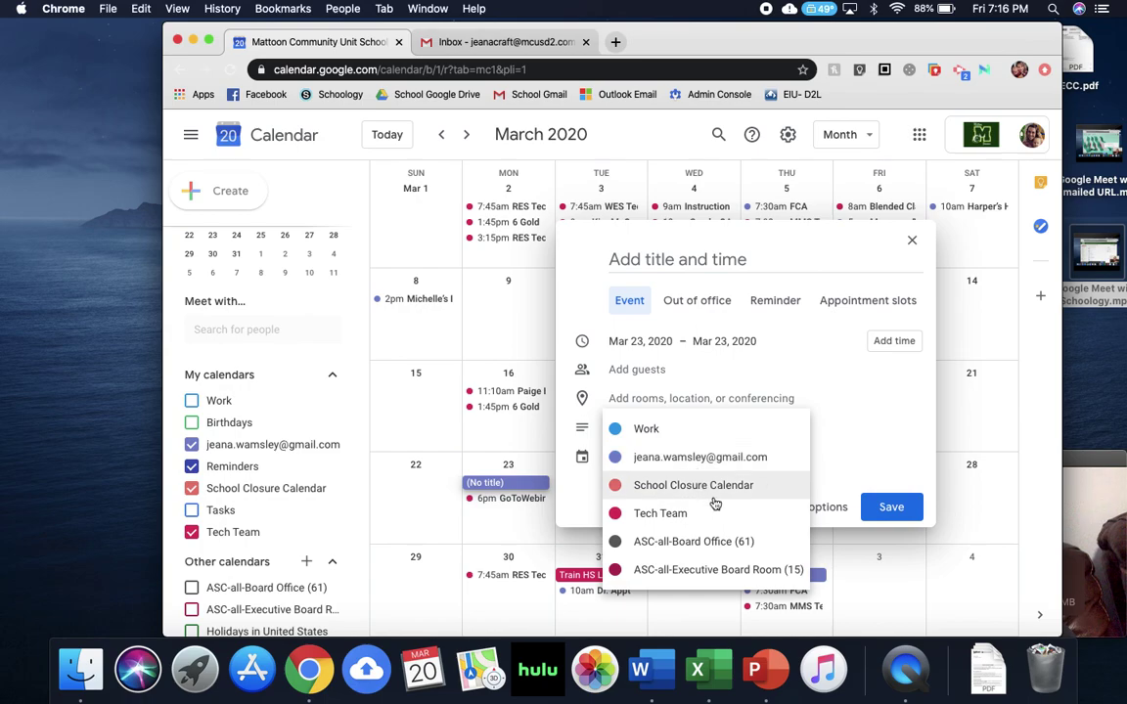
click(729, 487)
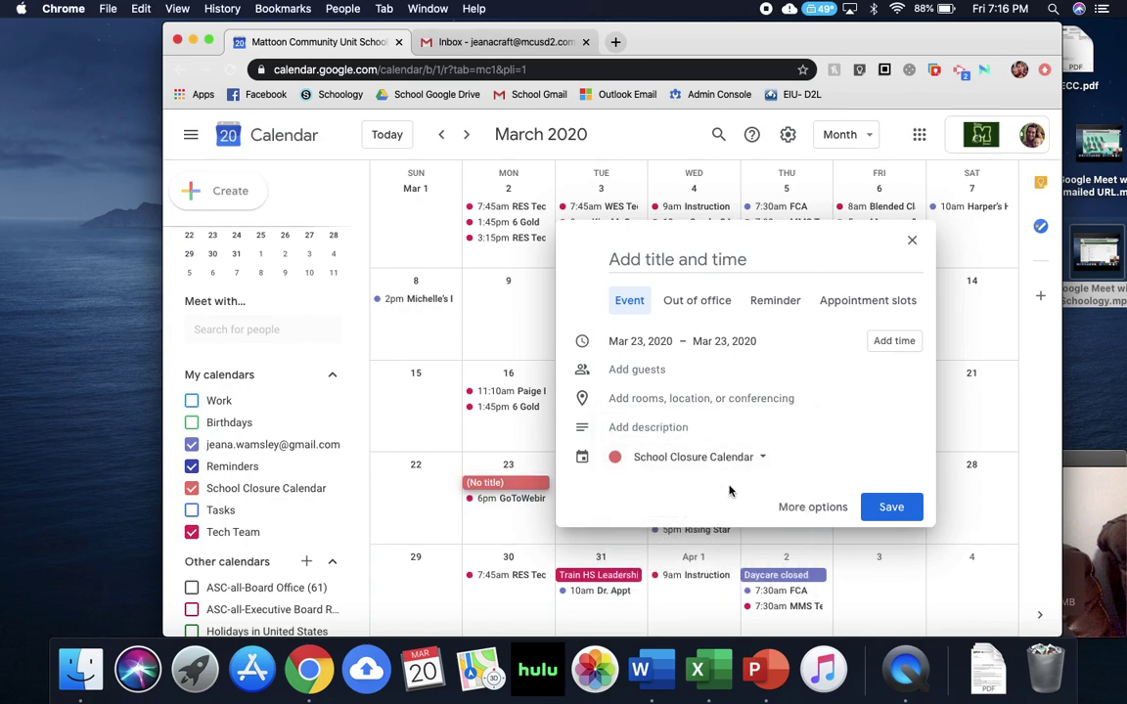
Turn the new entry into appointment slots and title it as help with the teacher, using the teacher's name.
click(857, 309)
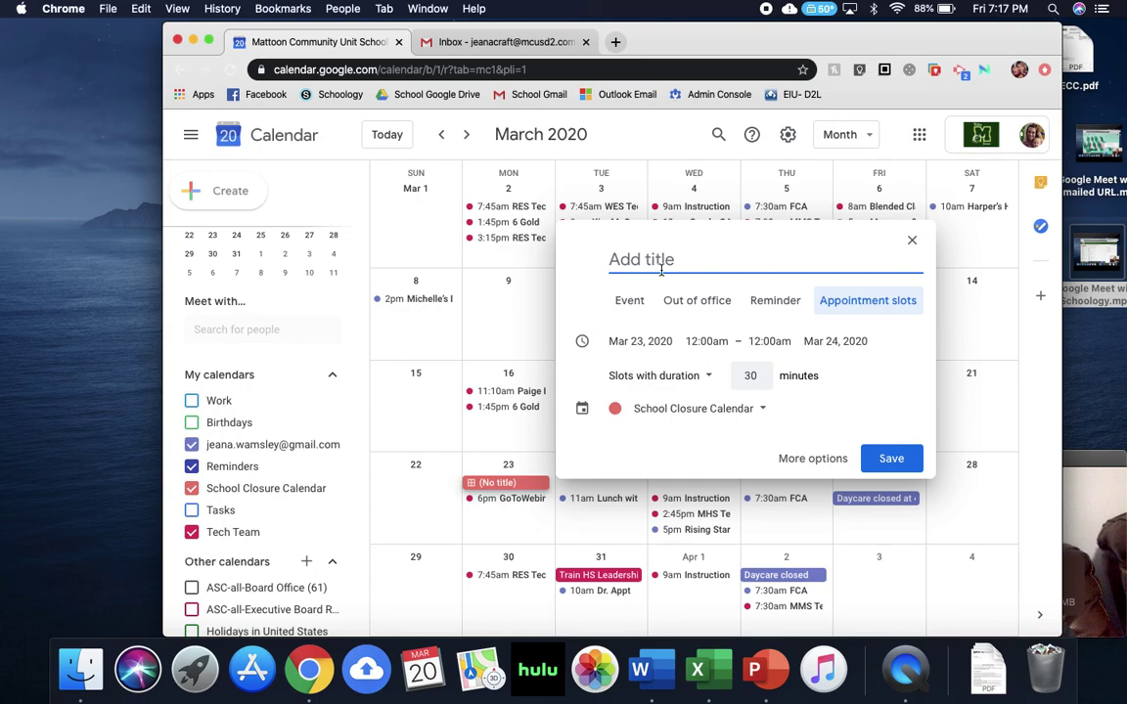
text(Hel)
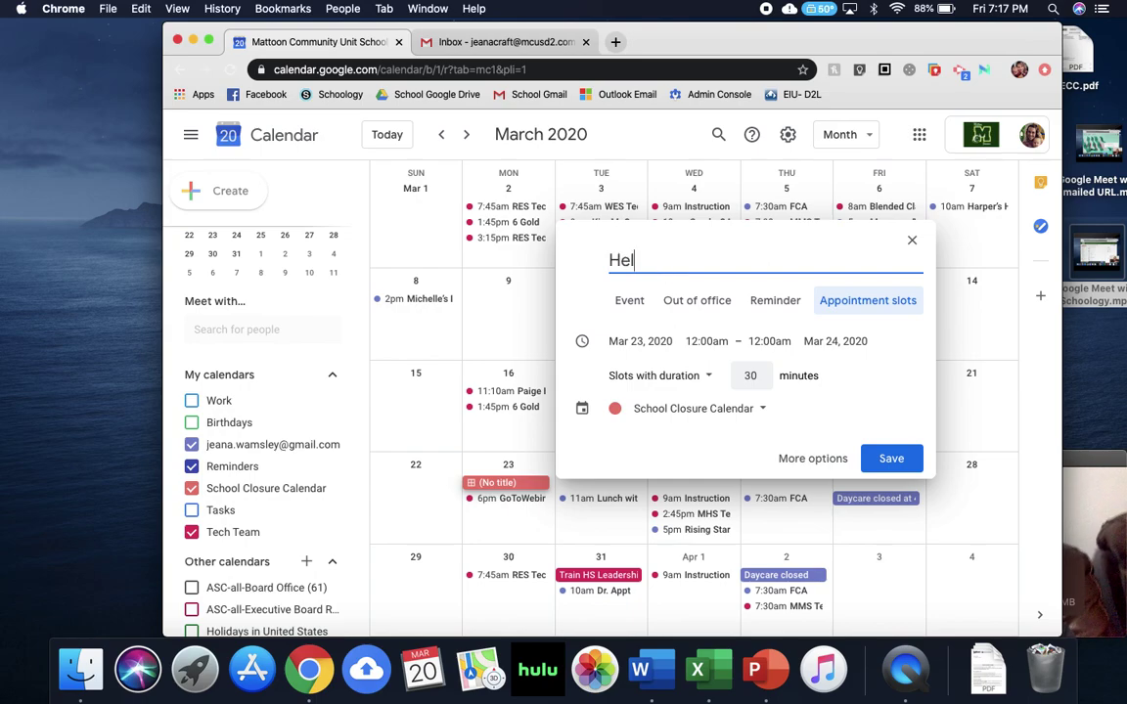
text(p with Mrs. Craft)
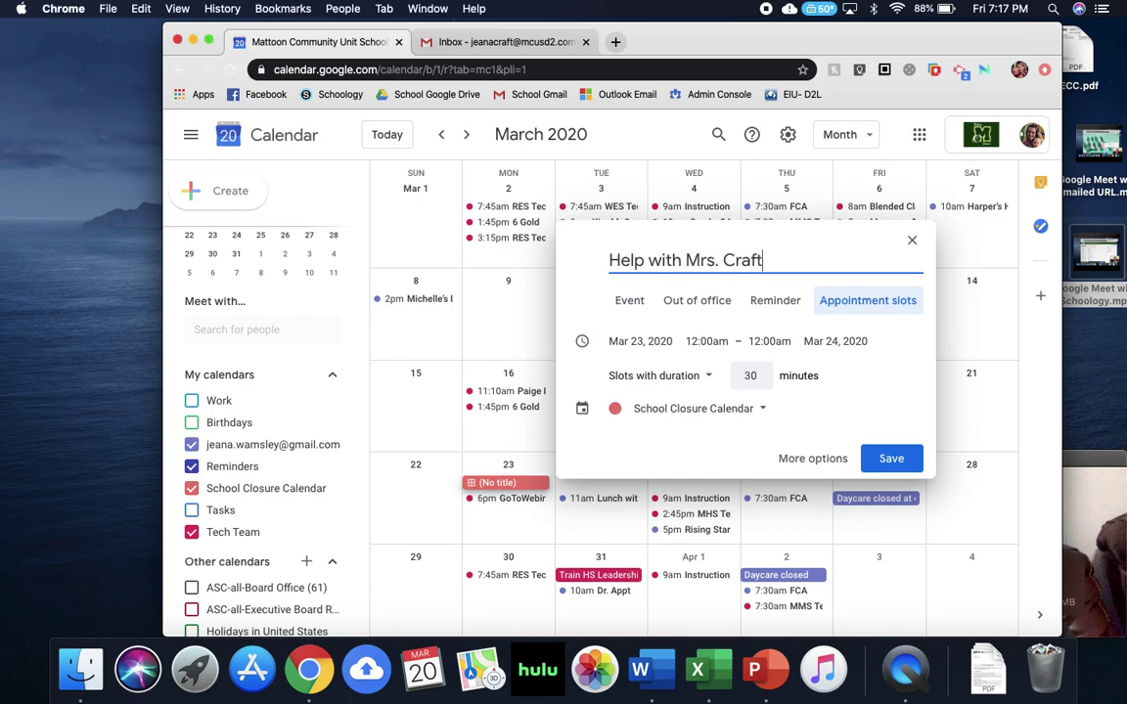
Set the start time of the March 23 appointment slots to 8:00am.
click(708, 341)
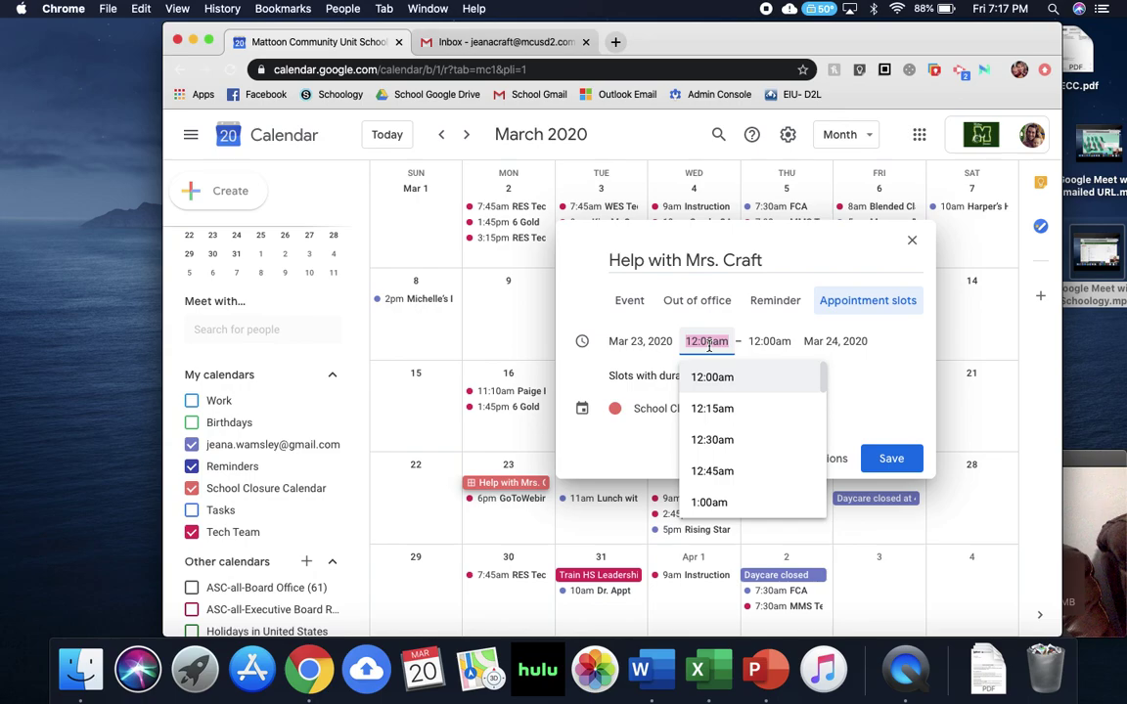
scroll(785, 474, down, 3)
scroll(785, 478, down, 10)
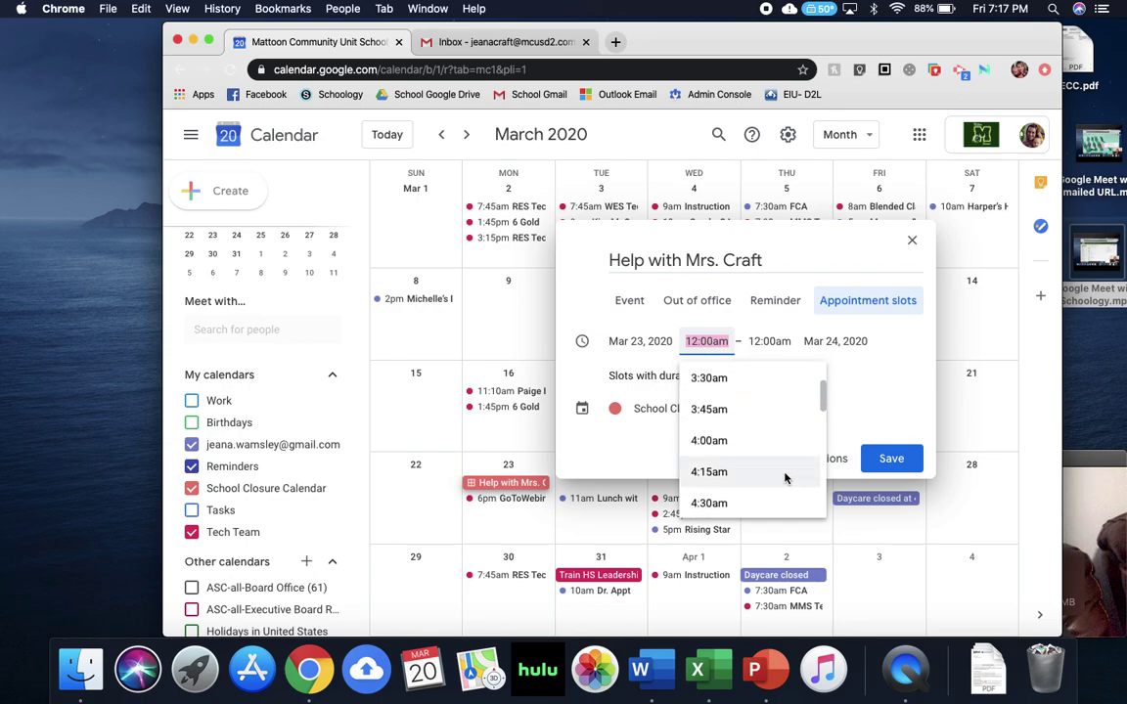
click(754, 485)
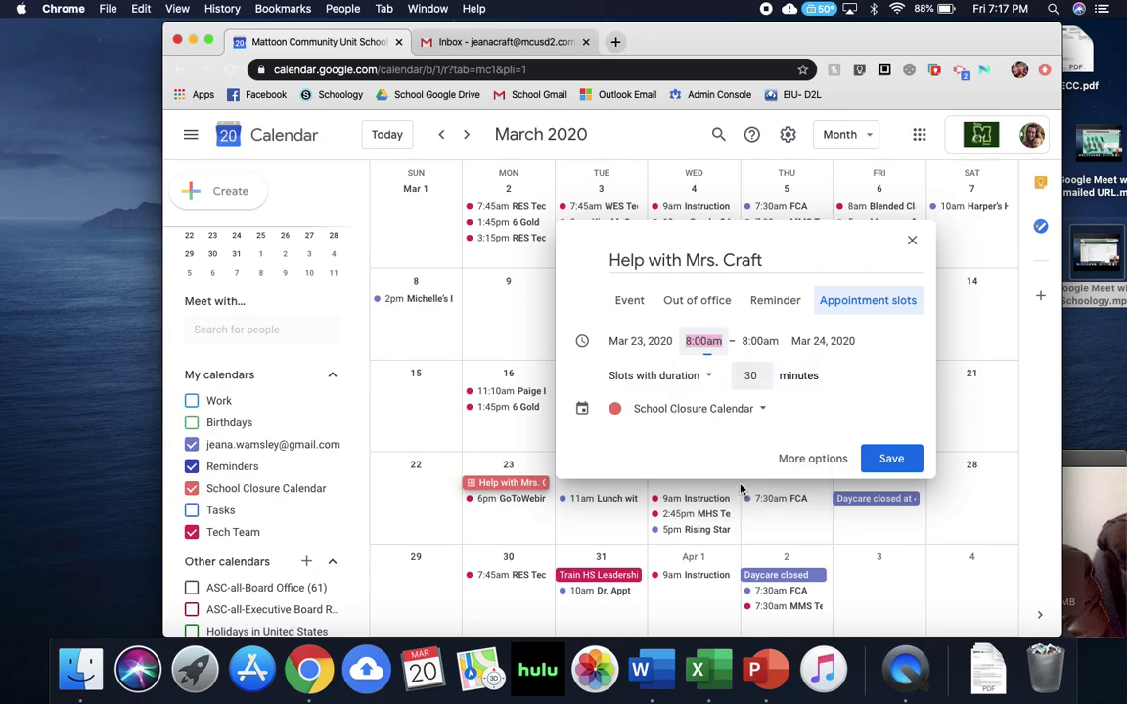
Set the appointment slots to end at 10:00am on Mar 23, 2020, and save the entry.
click(852, 341)
scroll(867, 468, down, 3)
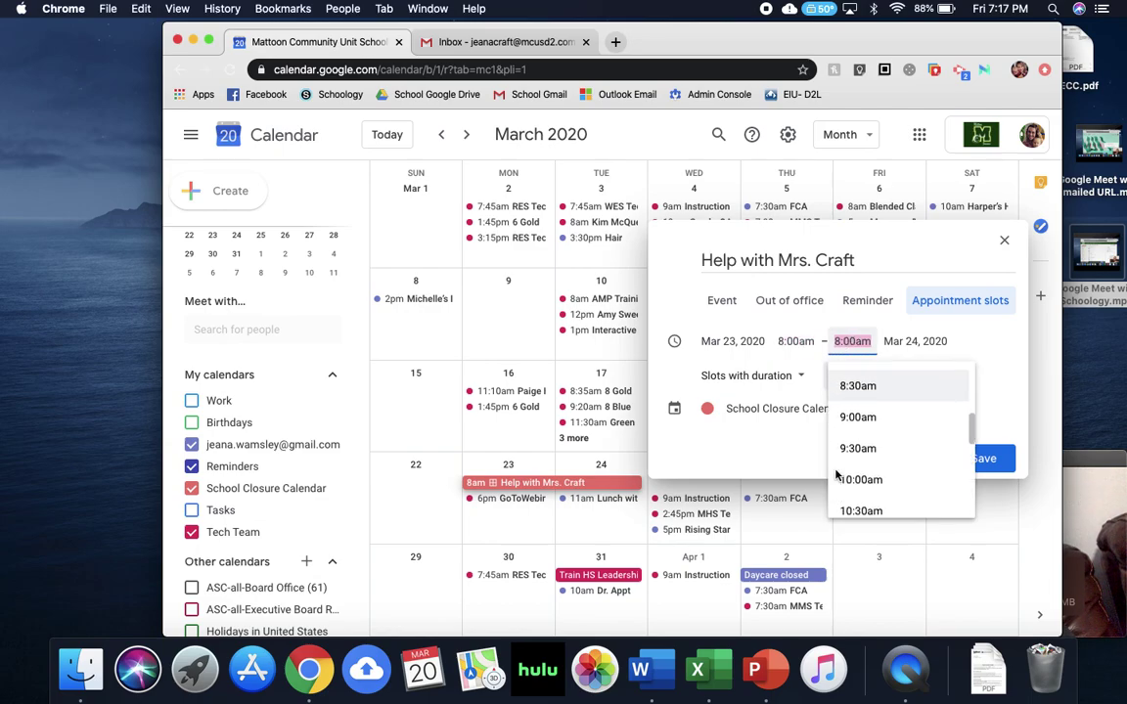
click(871, 471)
click(927, 341)
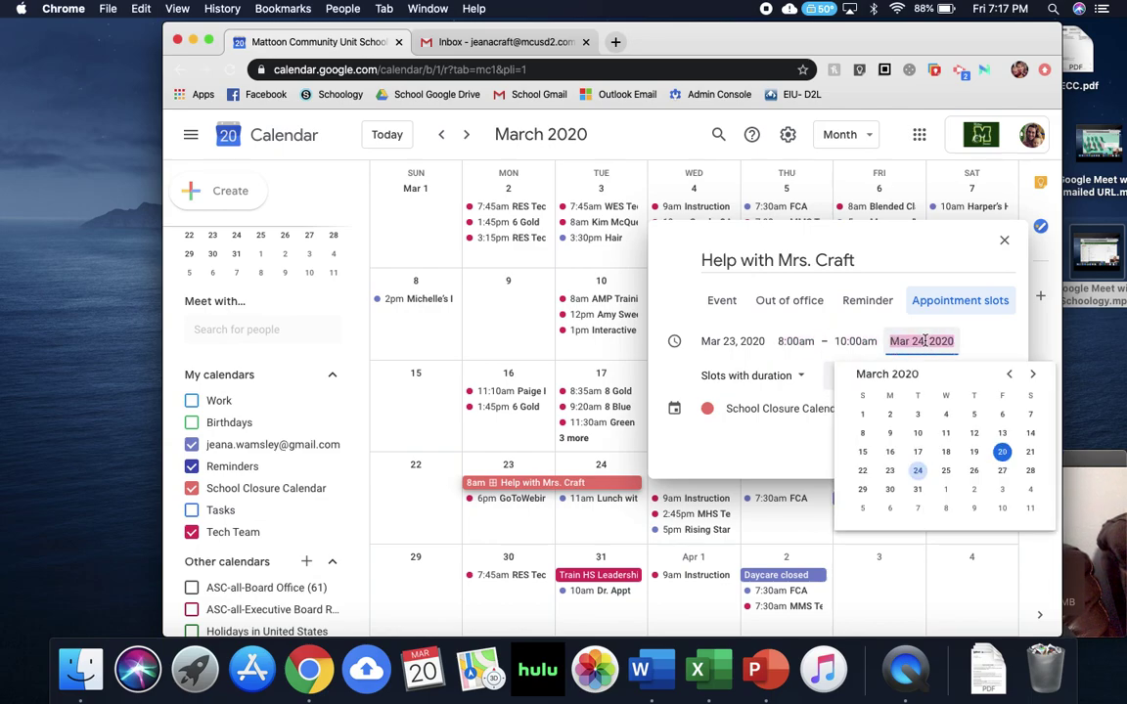
click(891, 471)
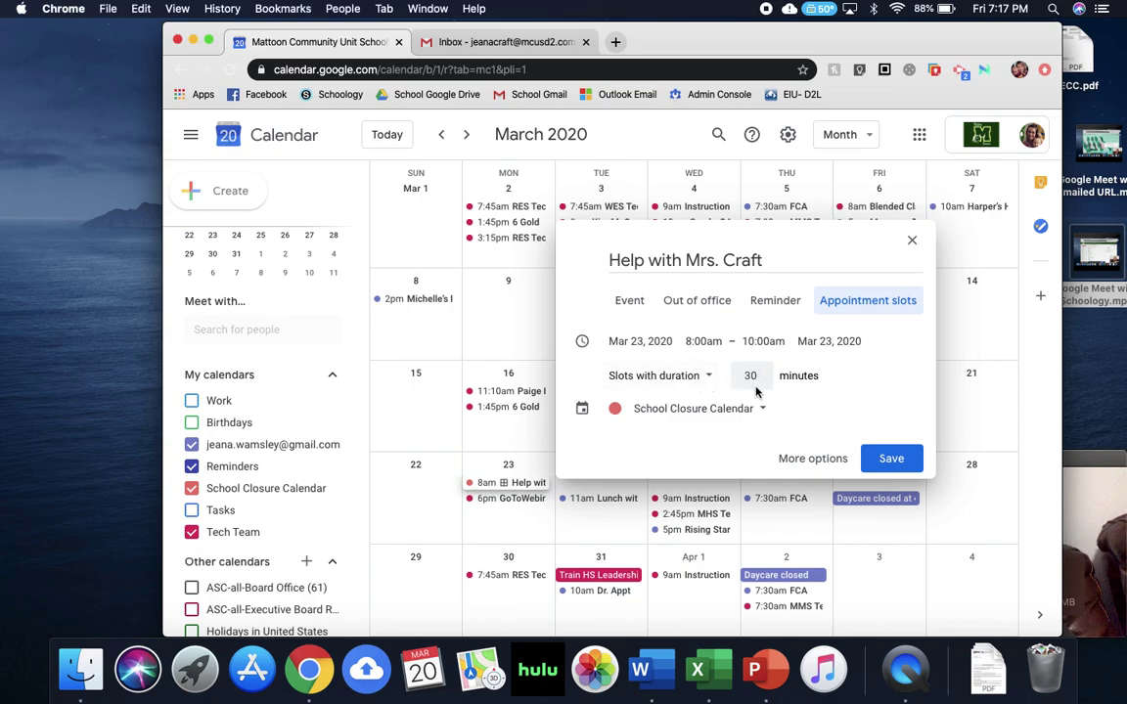
click(886, 461)
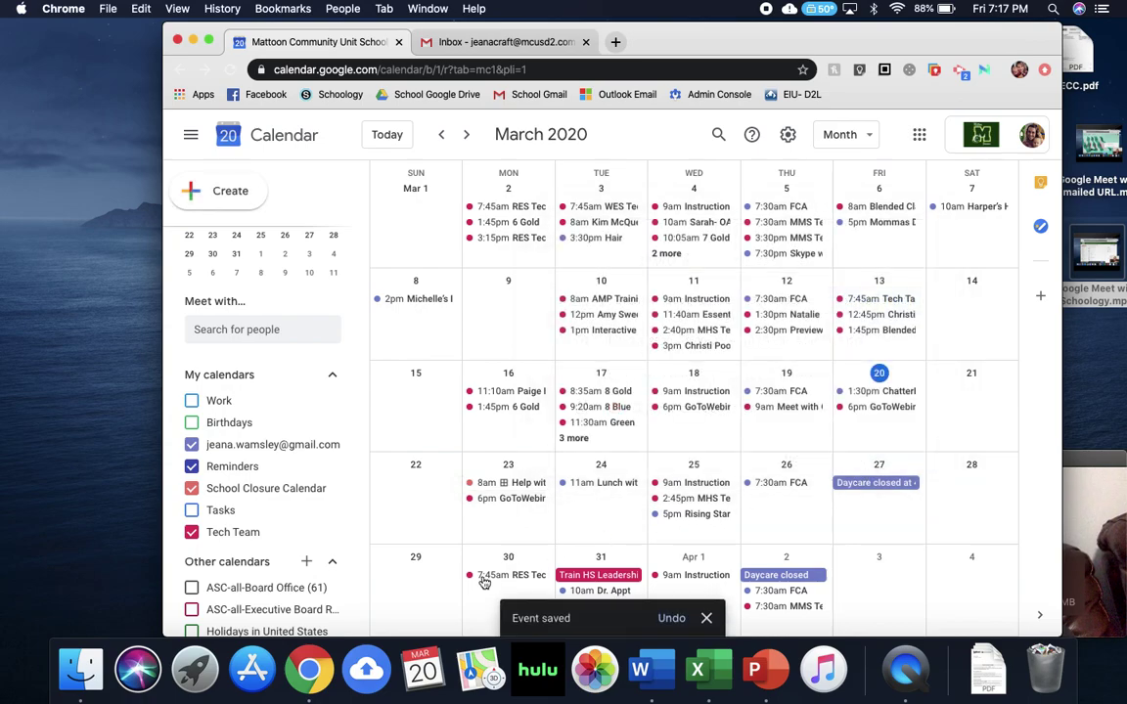
Open the saved 8am appointment slots entry on March 23 for full editing.
click(522, 489)
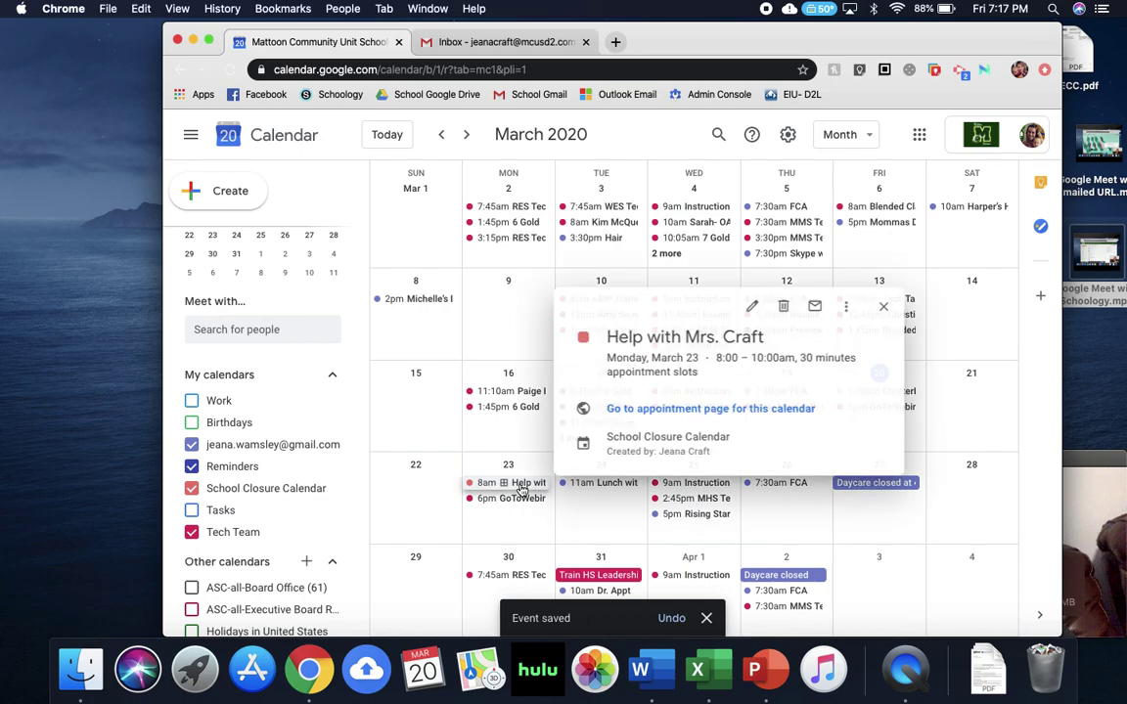
click(755, 309)
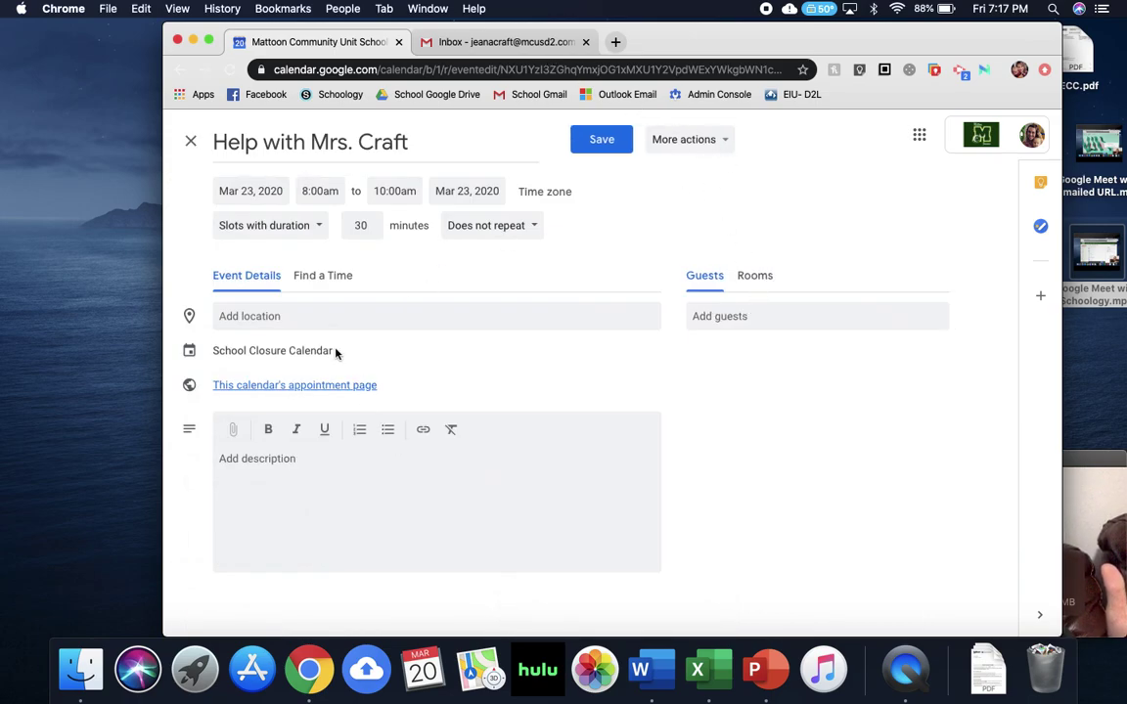
Open Google Meet and start a new meeting without a nickname, up to the point where its joining details are ready.
click(920, 138)
scroll(972, 423, down, 2)
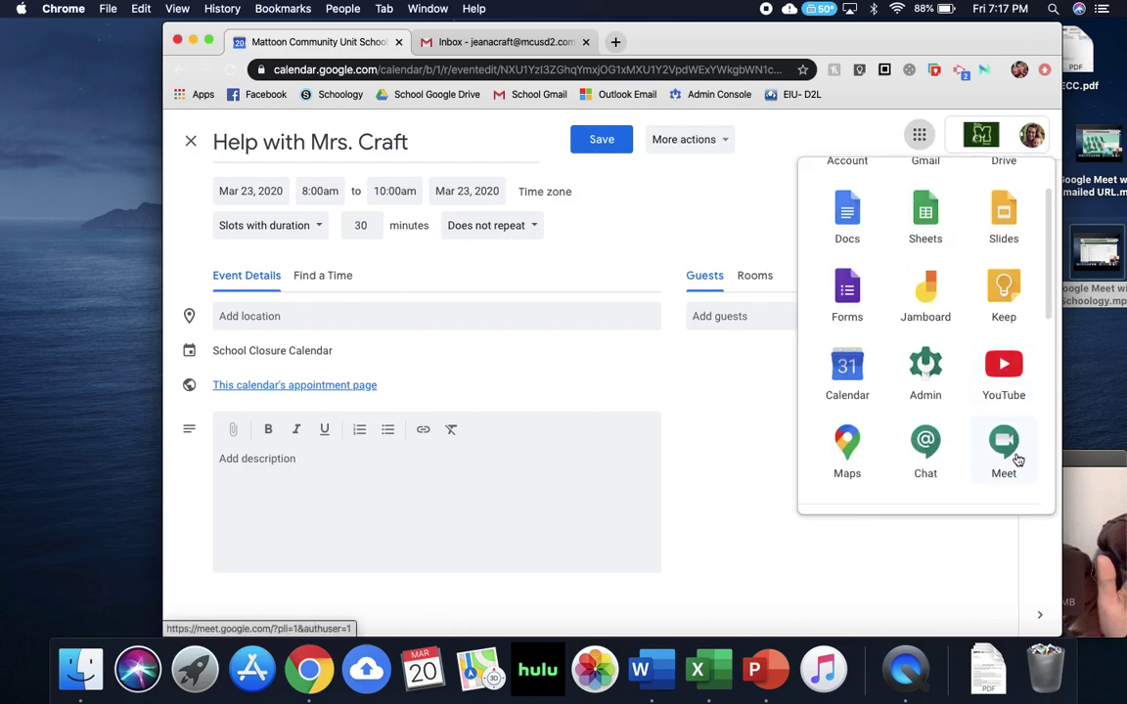
click(1007, 455)
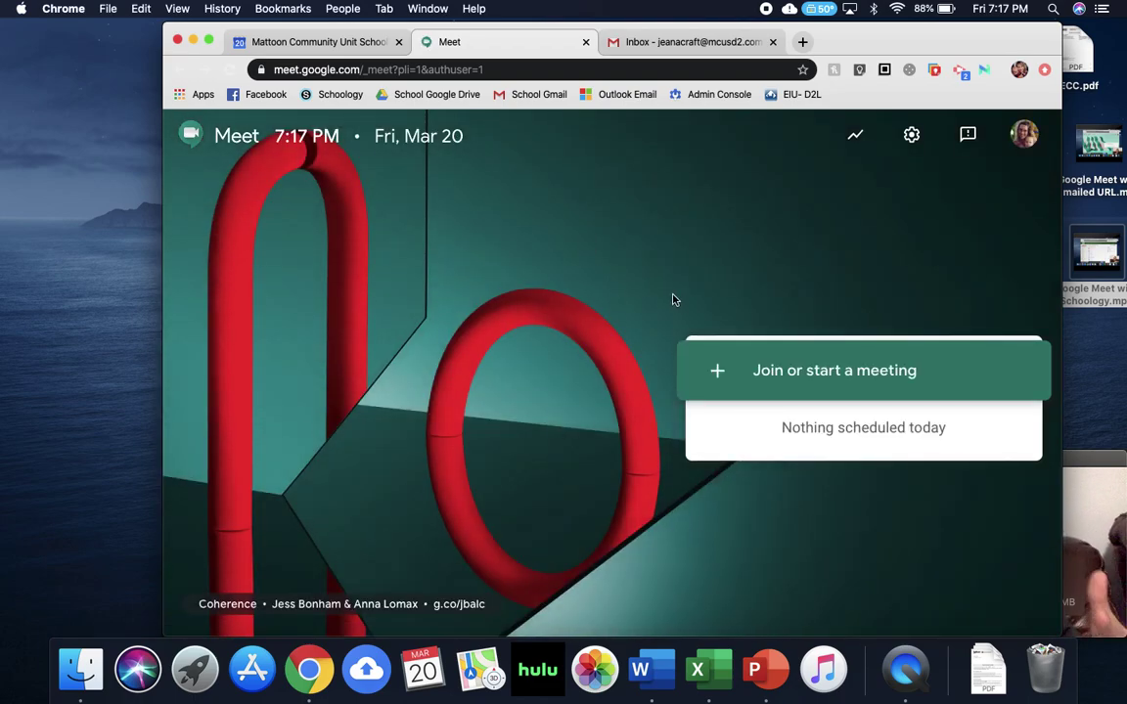
click(717, 371)
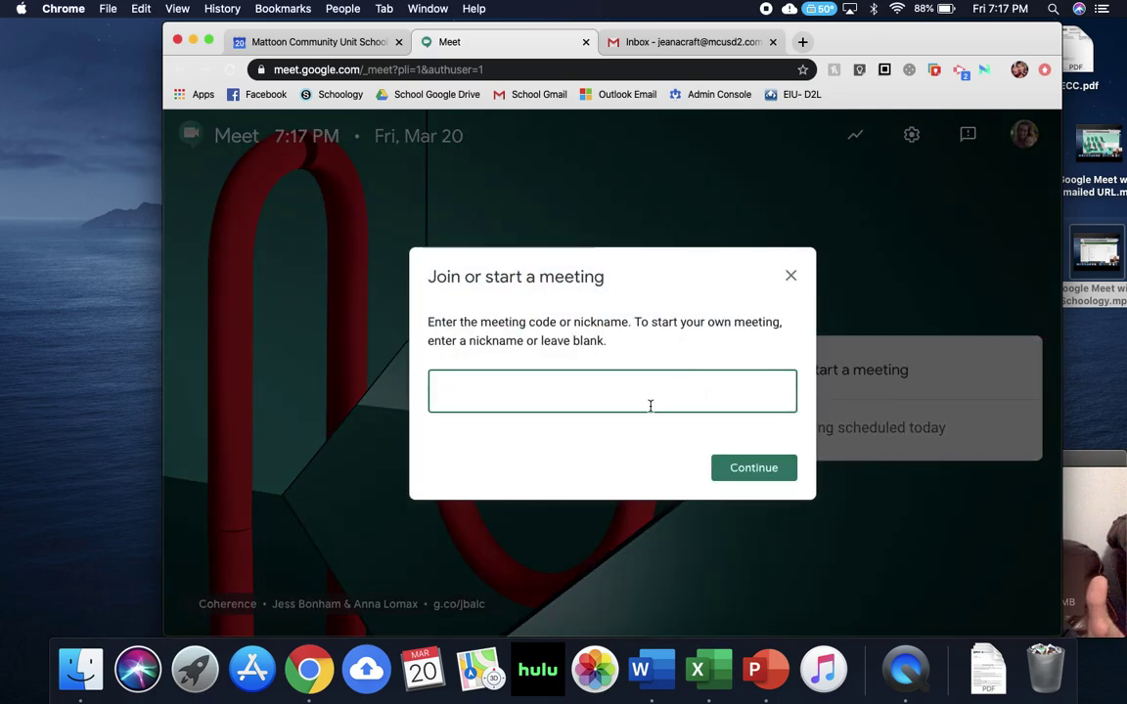
click(748, 468)
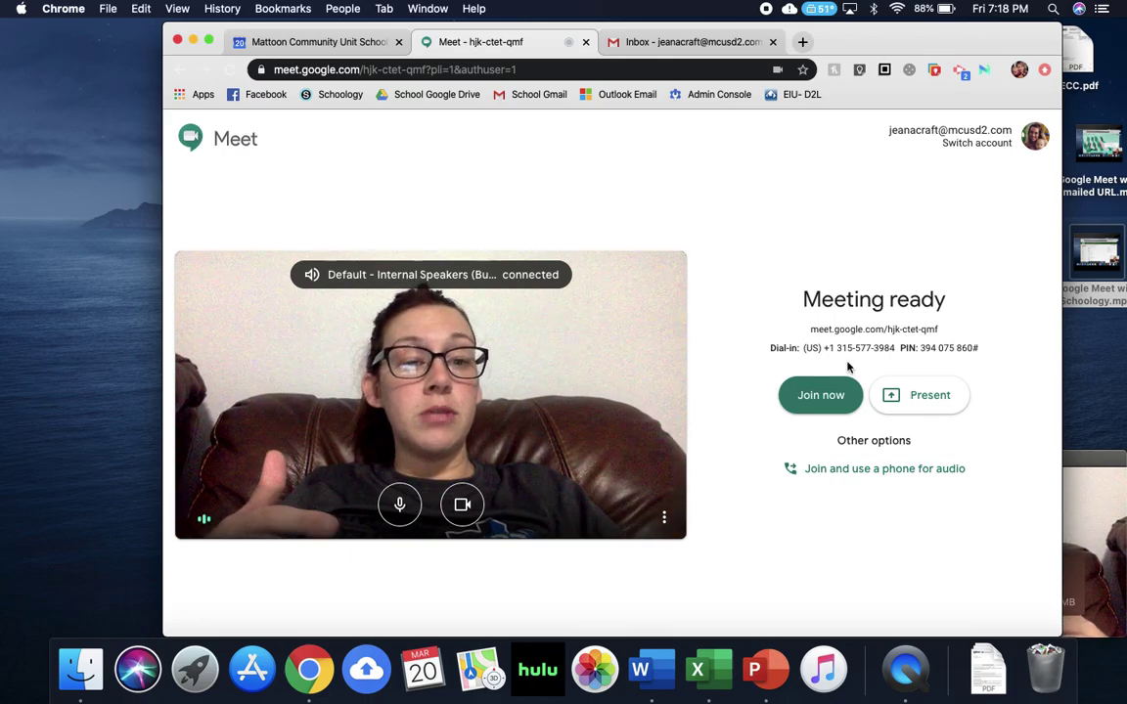
Copy the Meet link, dial-in number and PIN into the appointment slots' description, with a blank line after the link.
drag(809, 331, 980, 357)
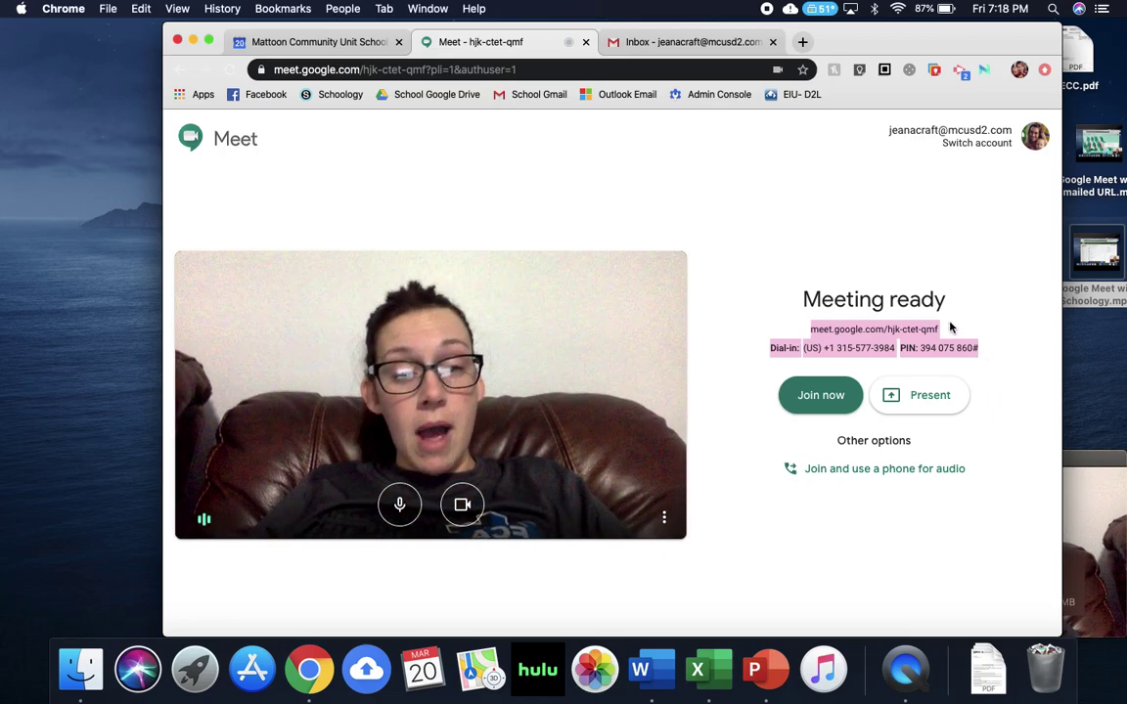
key(super+c)
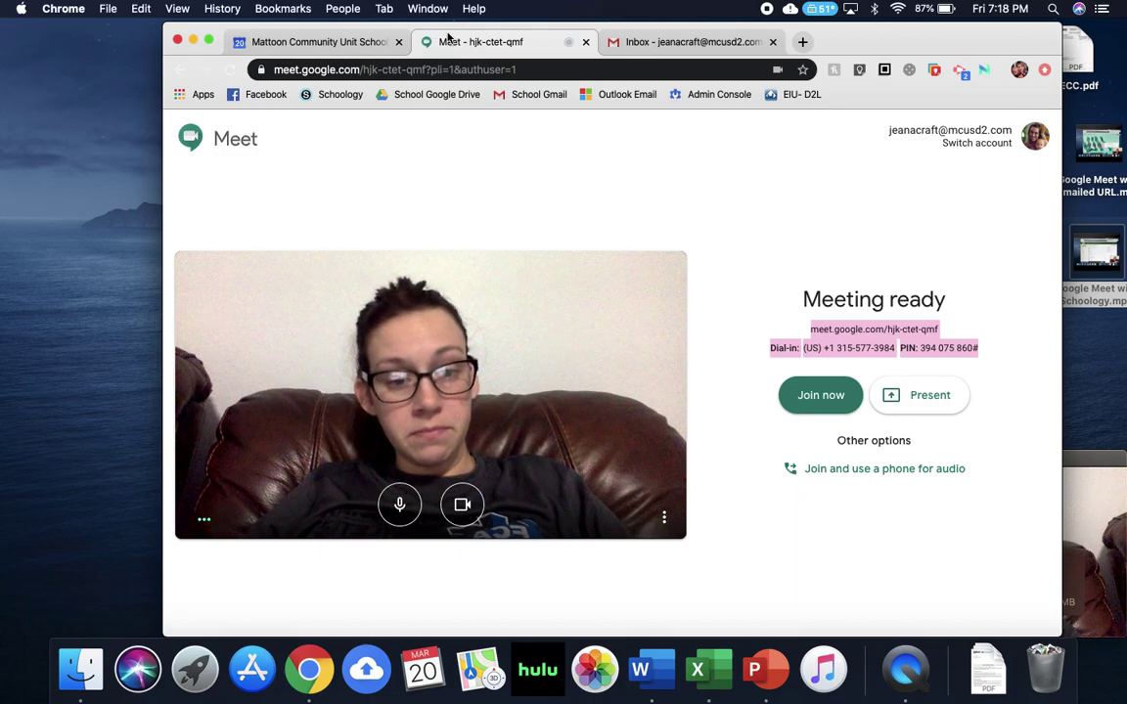
click(318, 44)
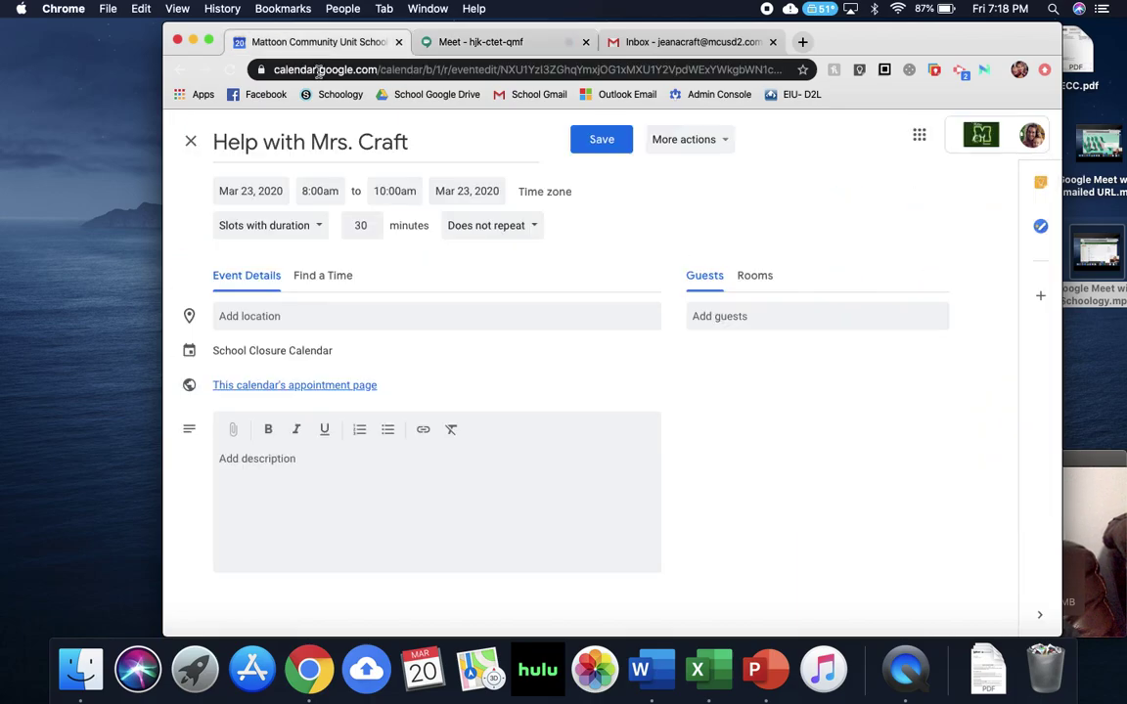
key(super+v)
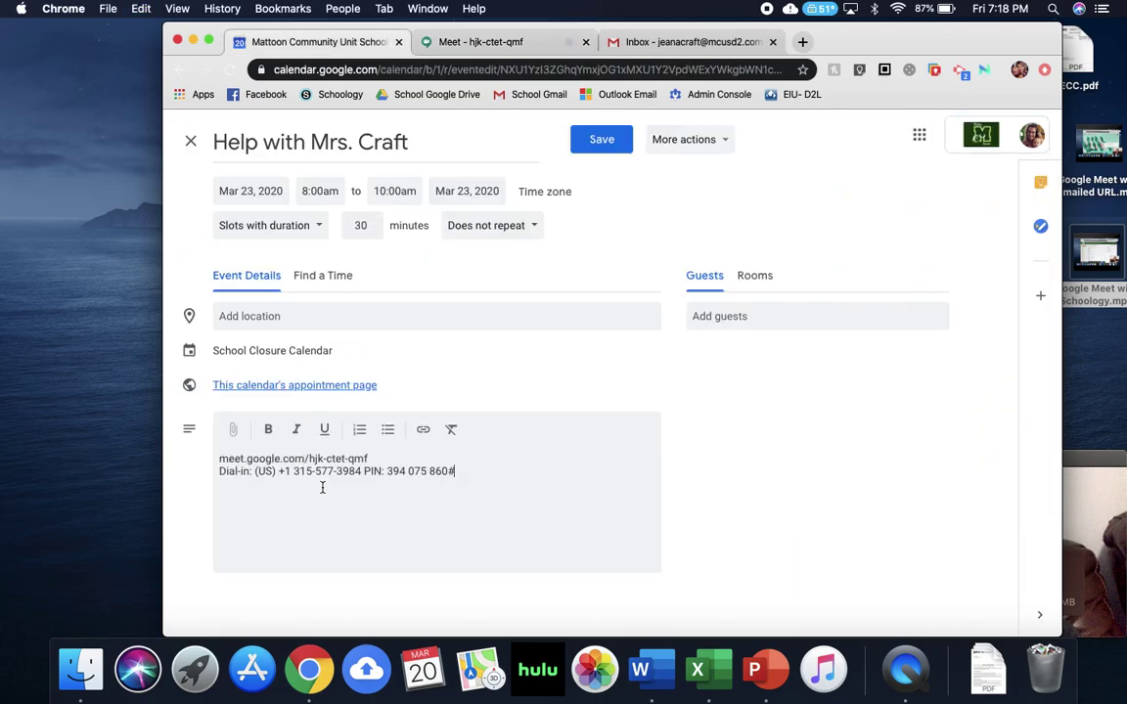
key(Return)
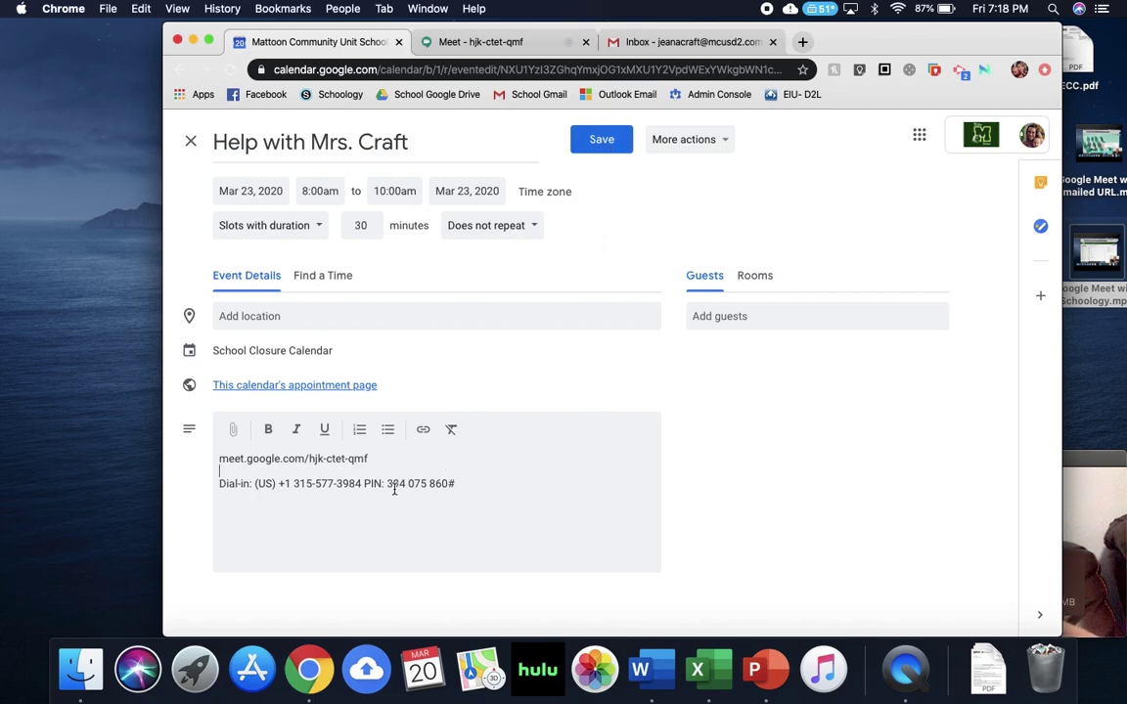
Open this calendar's appointment page and go to the 8am slots in the week of Mar 22 – 28, 2020.
click(291, 385)
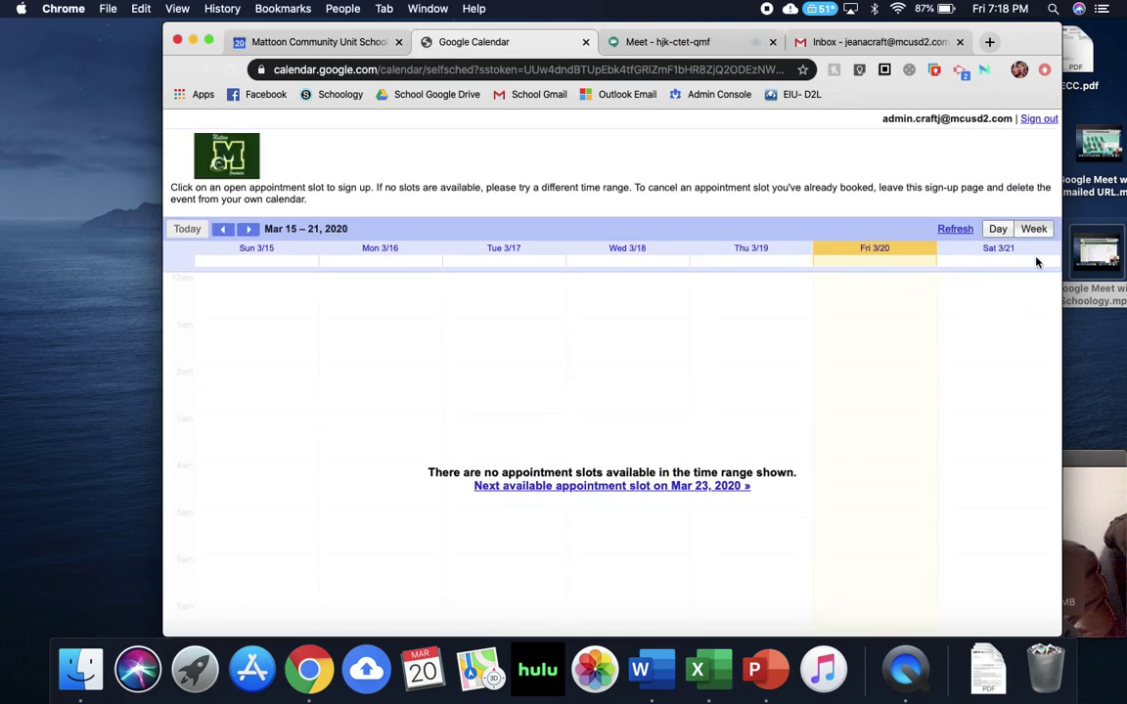
click(249, 229)
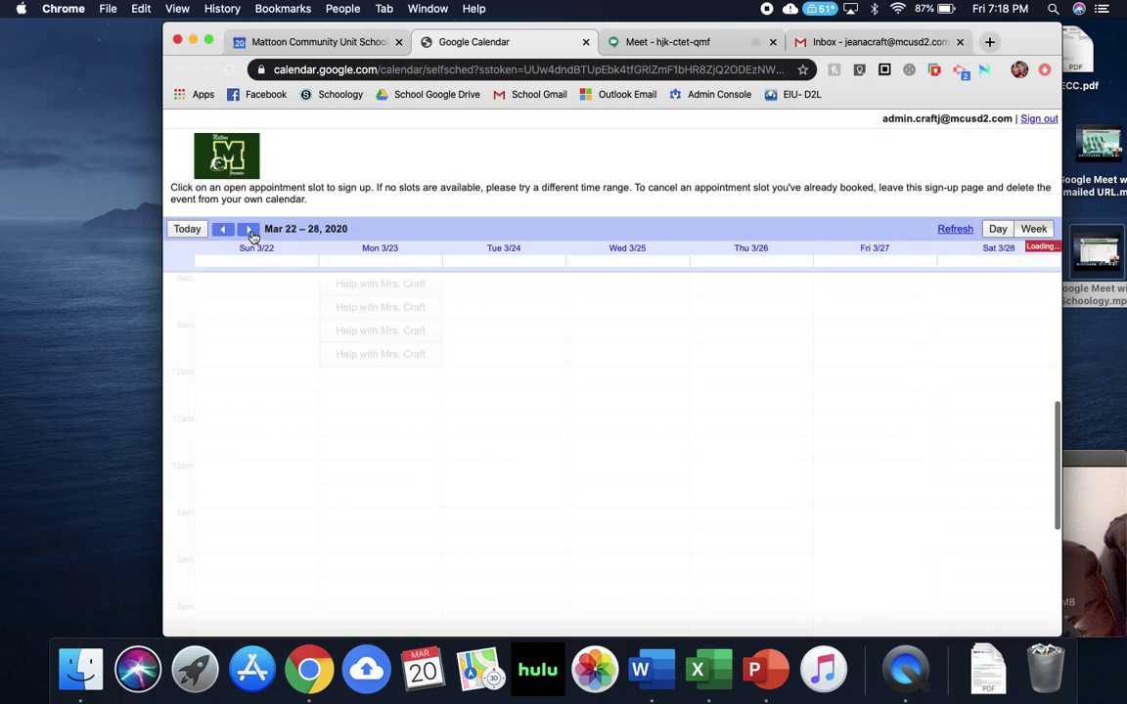
scroll(418, 327, up, 2)
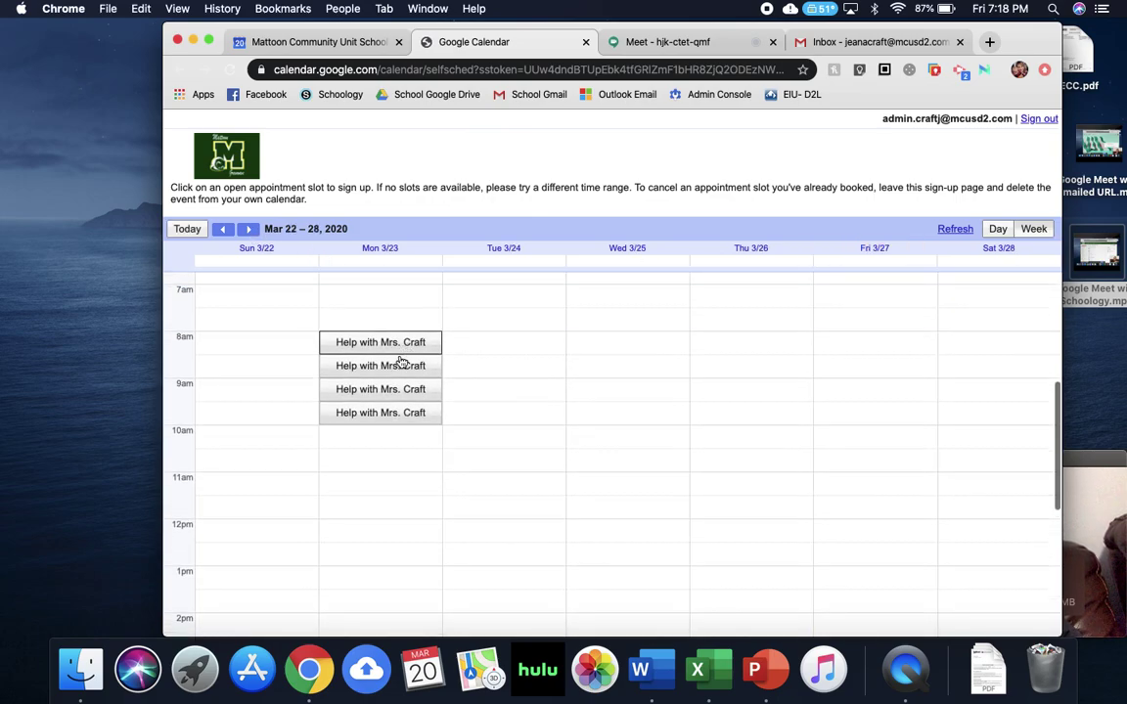
Book the Monday, March 23, 8:00am – 8:30am slot, with the student's first name and "Needs help with Google Docs" as description.
click(410, 352)
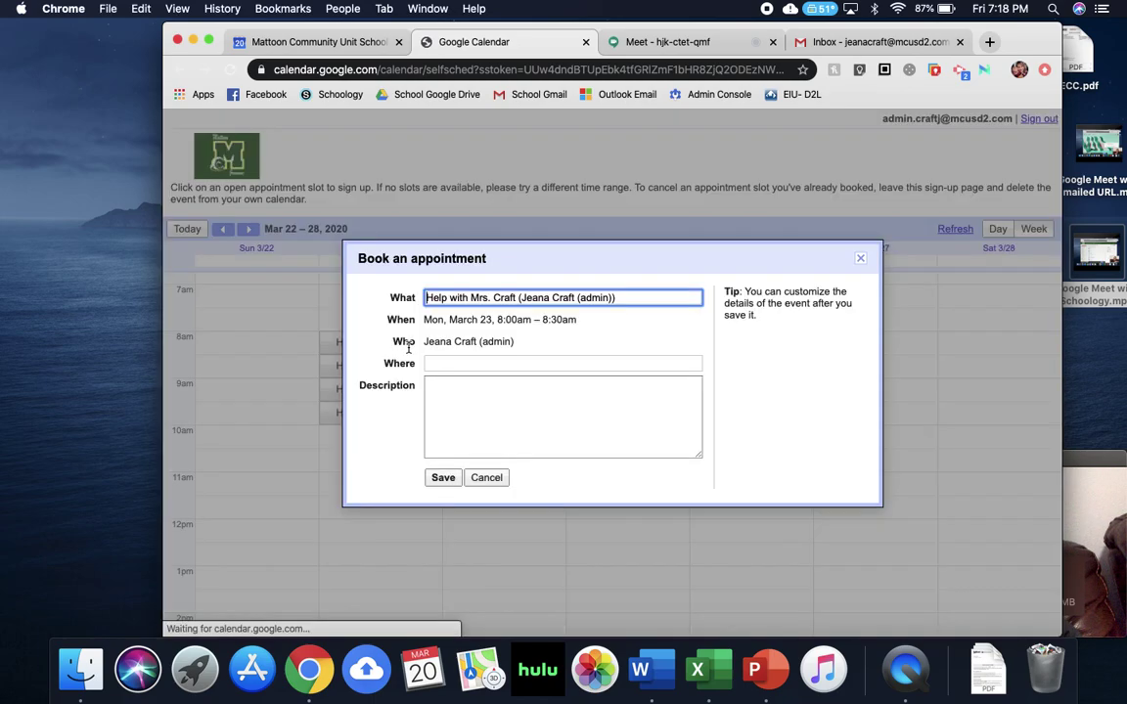
click(461, 383)
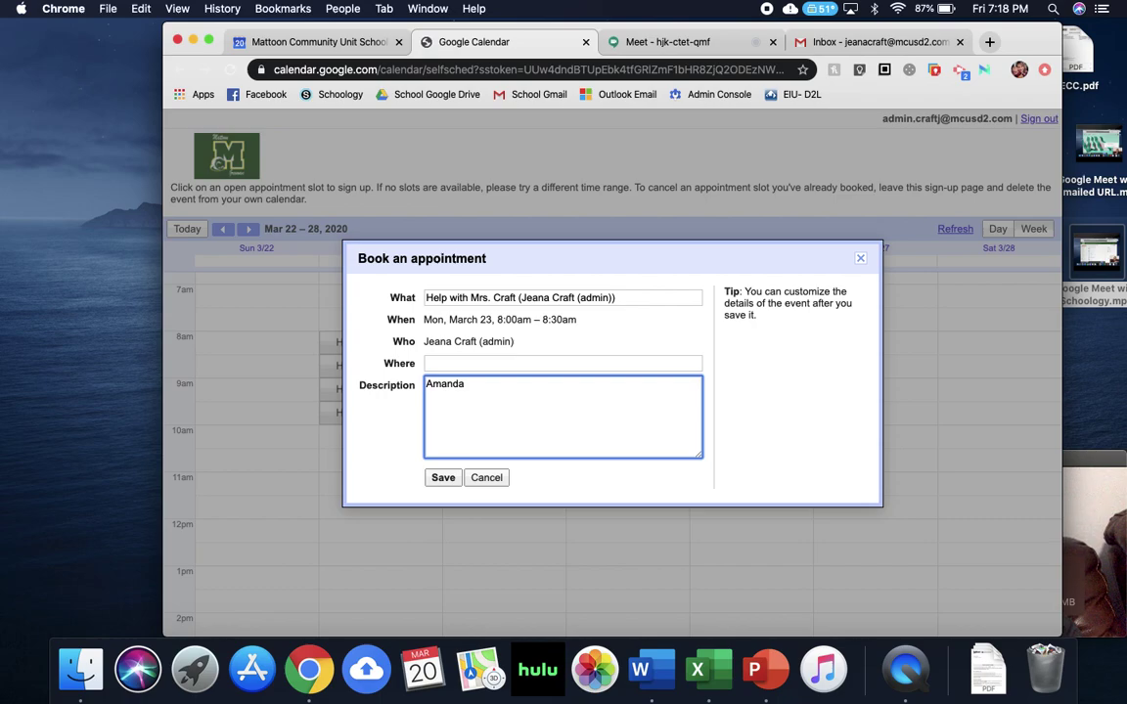
text(eds help with Google Docs)
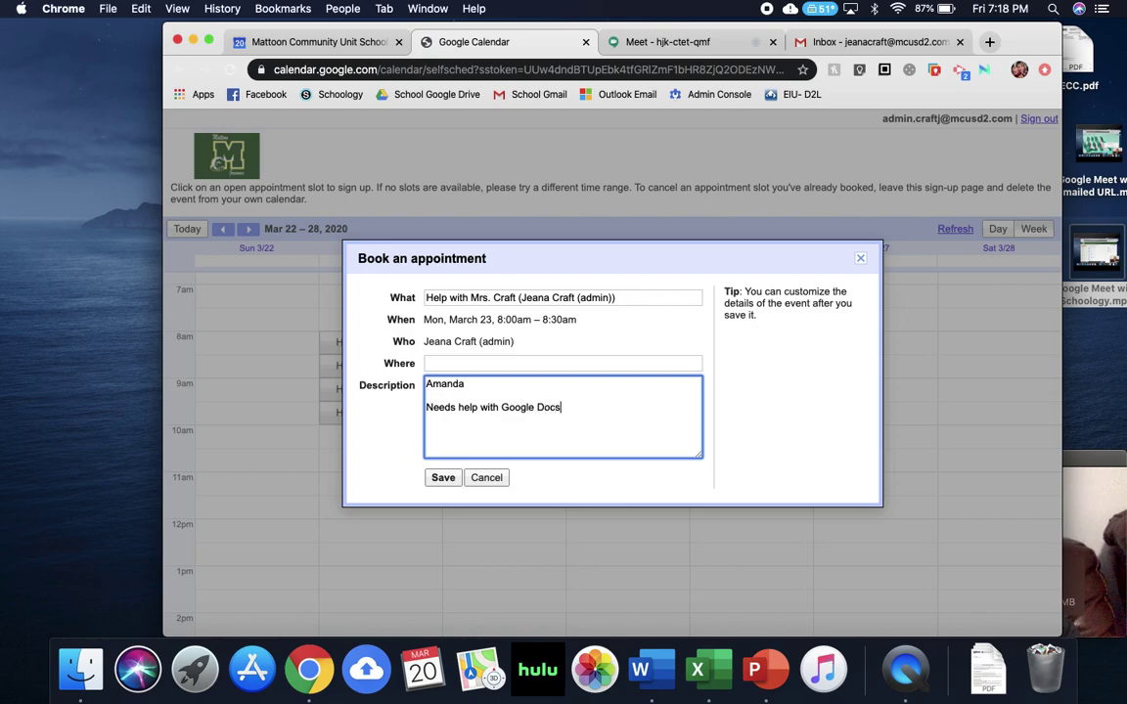
click(445, 480)
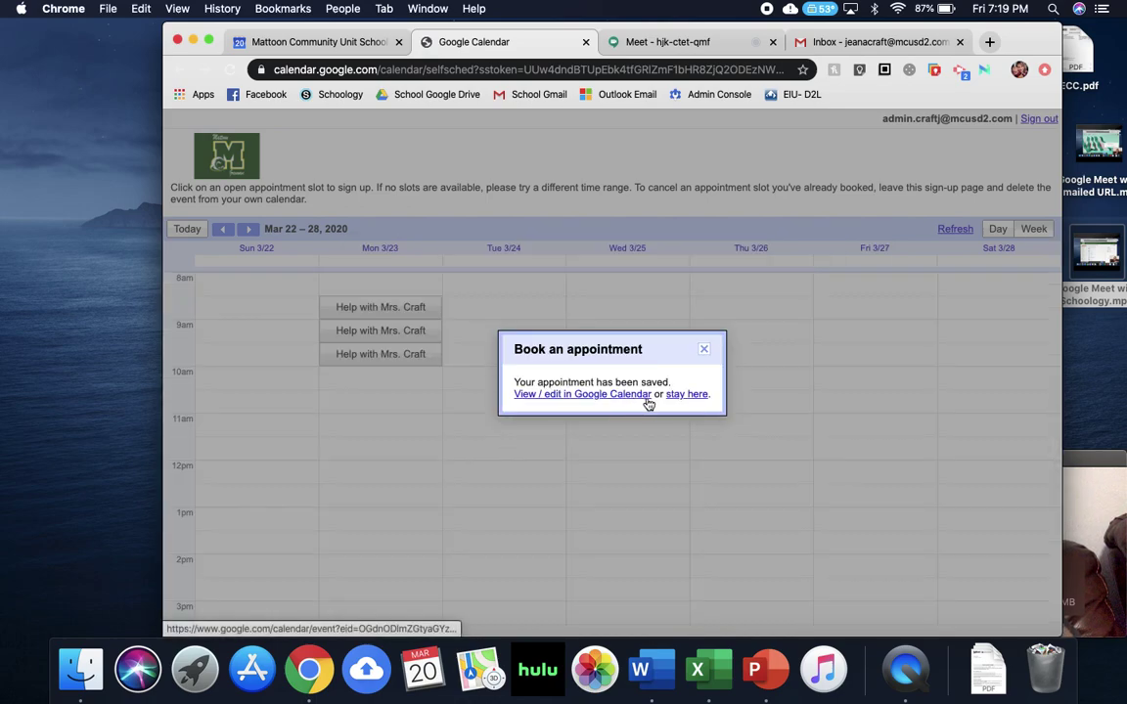
click(704, 353)
Select the full web address of the appointment page.
scroll(422, 341, up, 2)
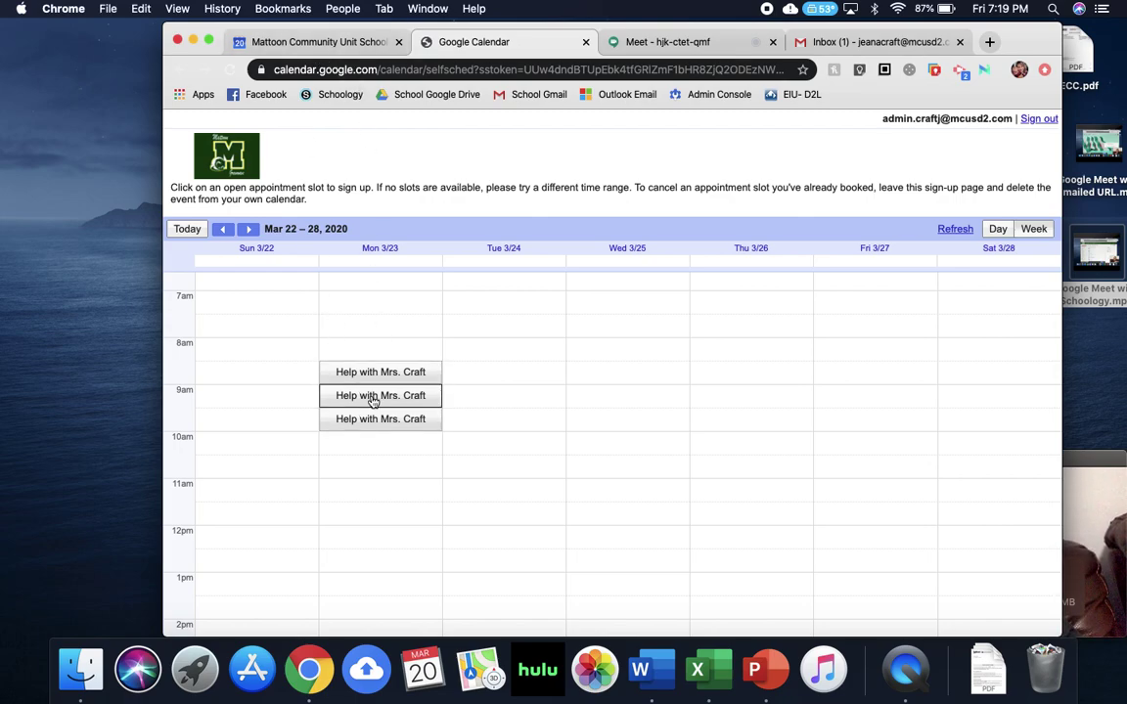
click(443, 70)
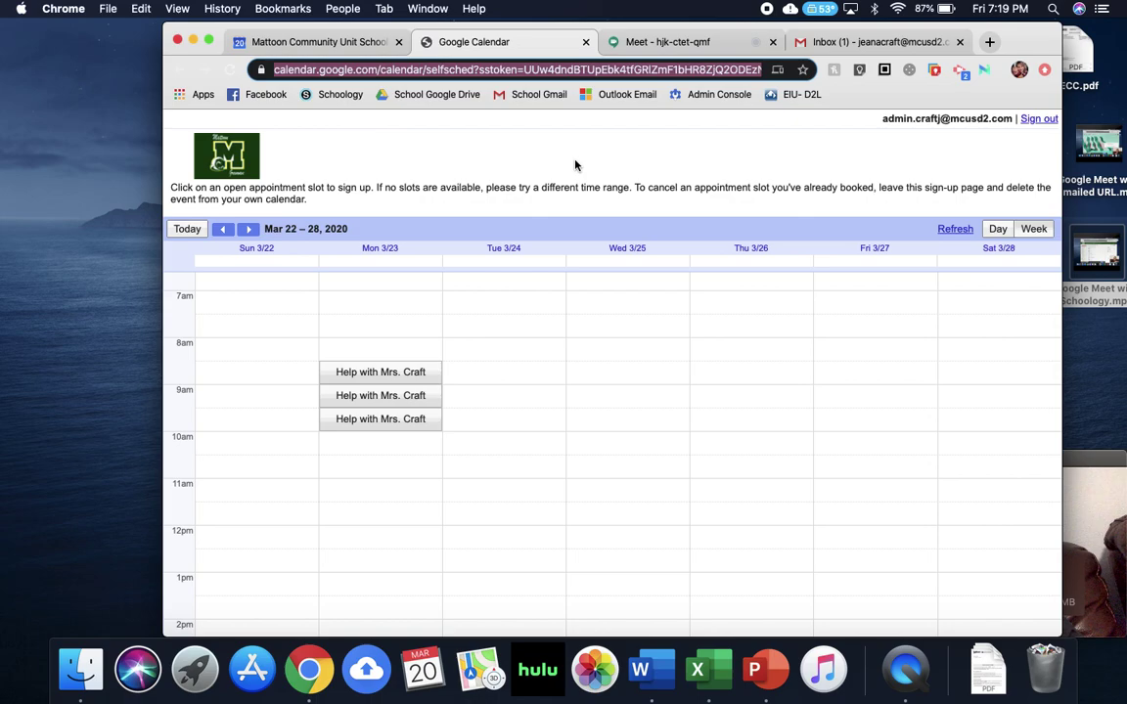
click(1106, 498)
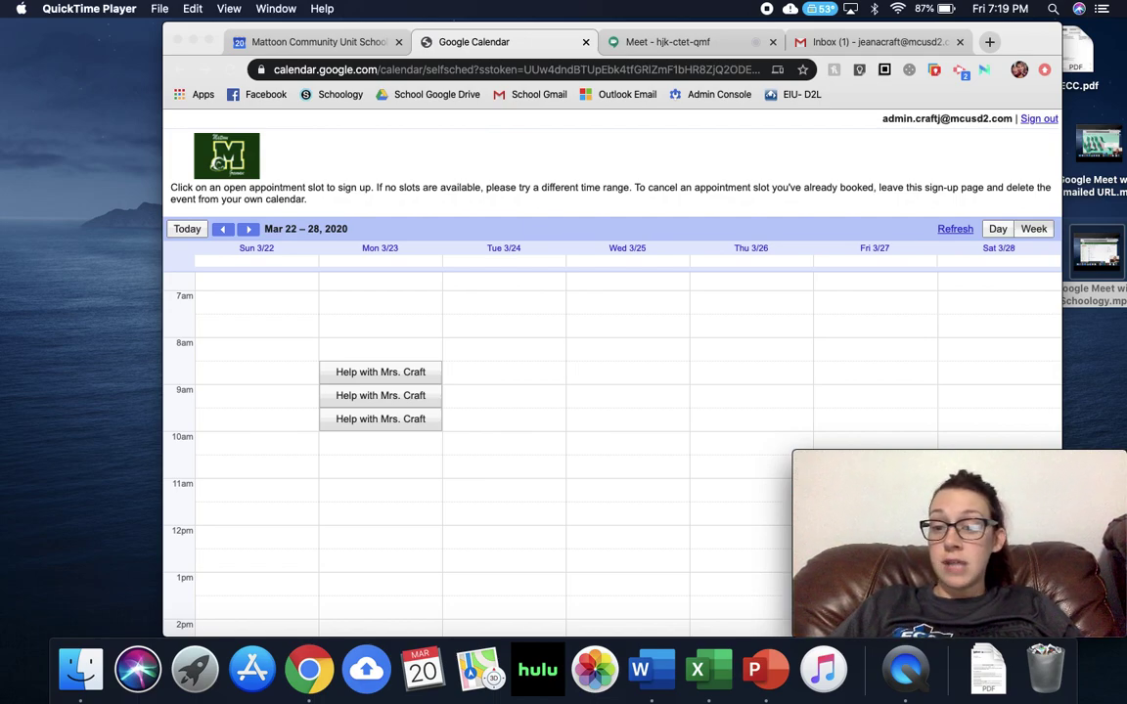
mouse_move(954, 599)
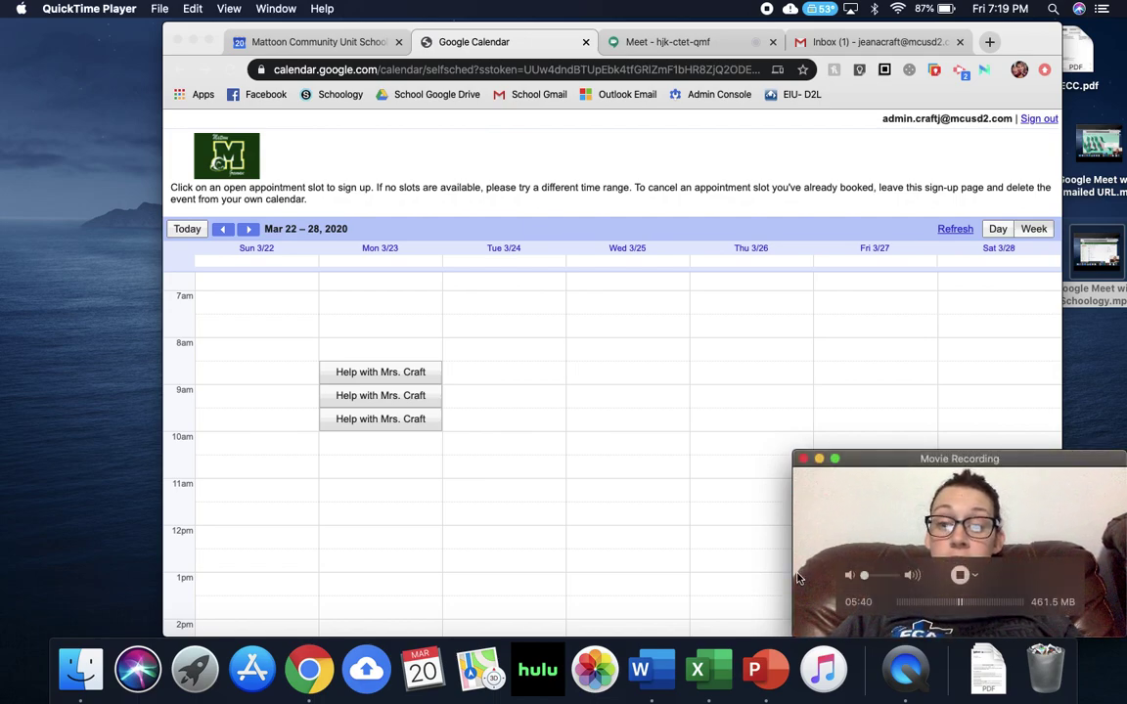